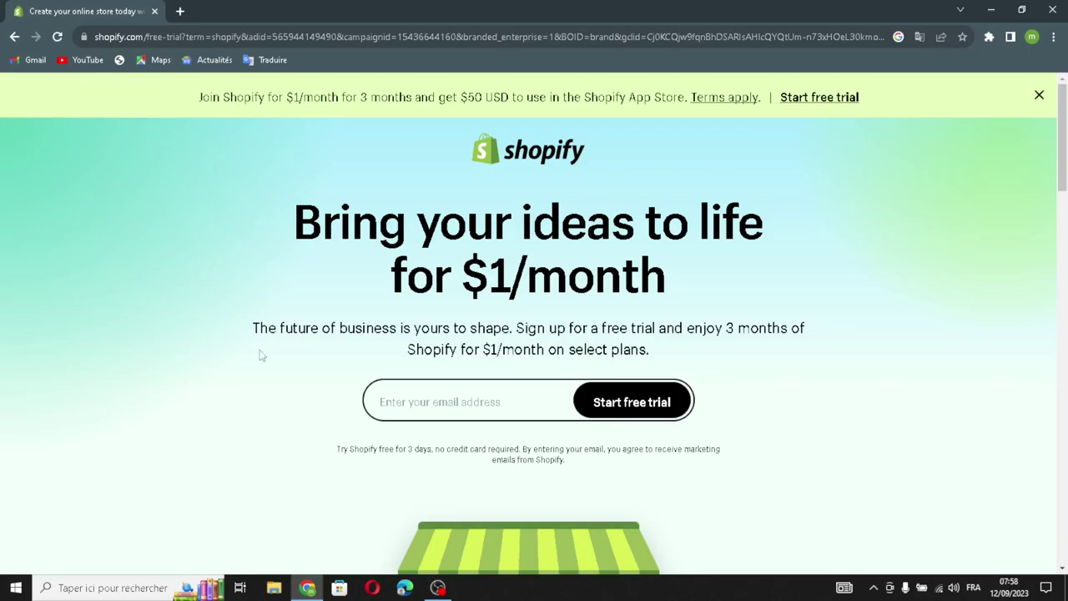
# - Start a Shopify free trial using the saved email address
pyautogui.click(451, 402)
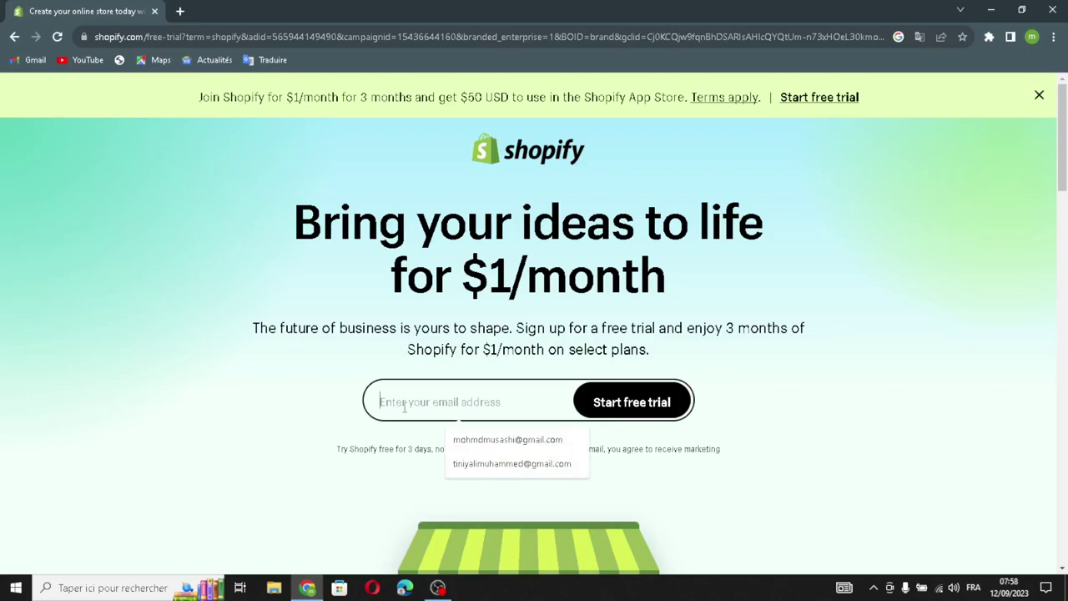
pyautogui.click(488, 440)
pyautogui.click(609, 403)
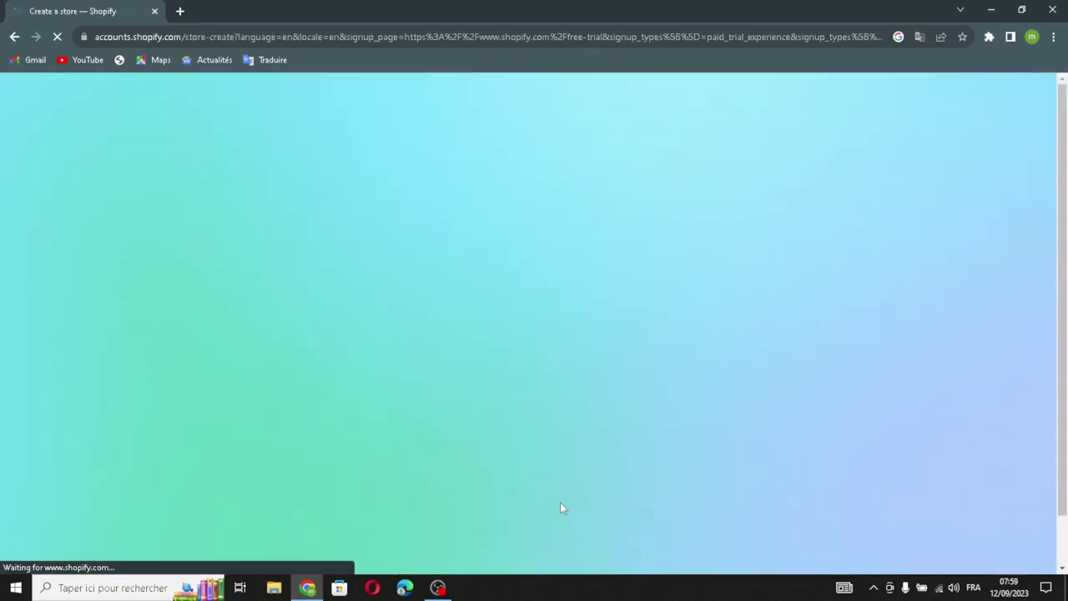
# - Skip all onboarding questions and the location step, then continue with the existing account
pyautogui.scroll(-1, 583, 451)
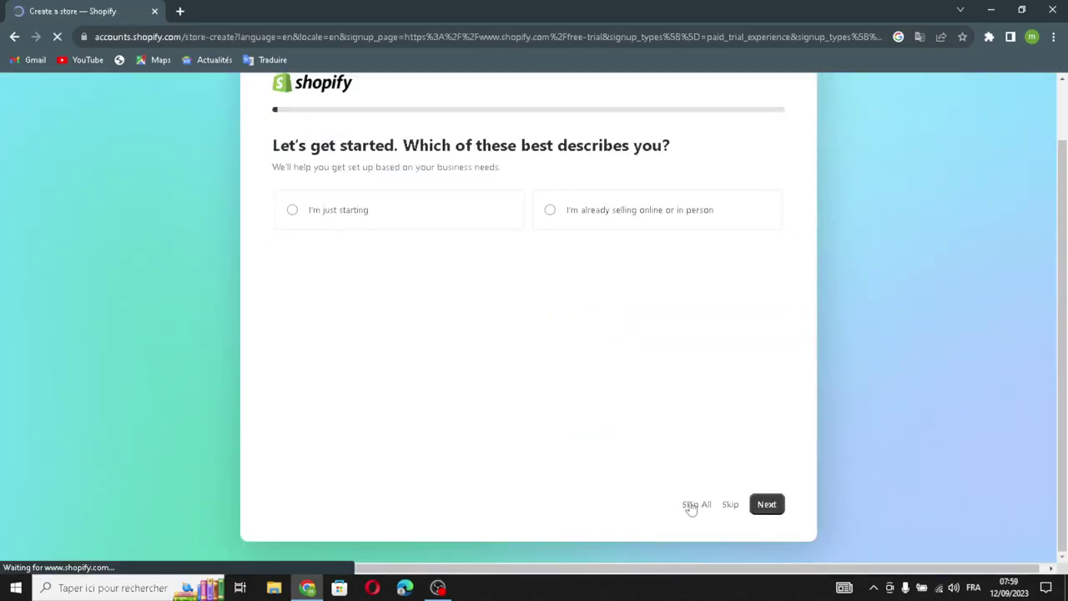
pyautogui.click(689, 503)
pyautogui.click(654, 419)
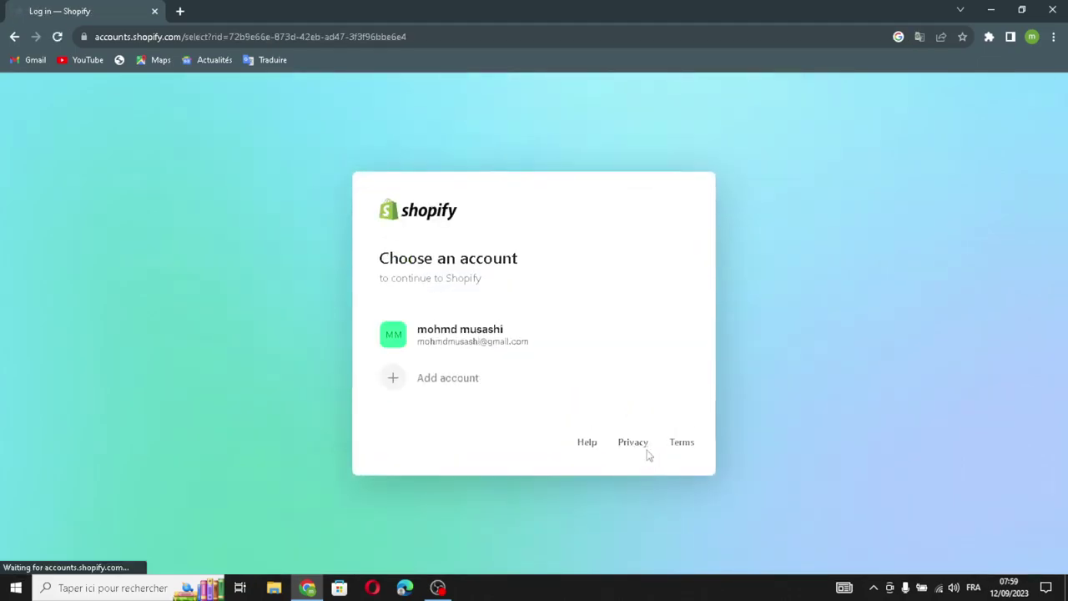
pyautogui.click(473, 347)
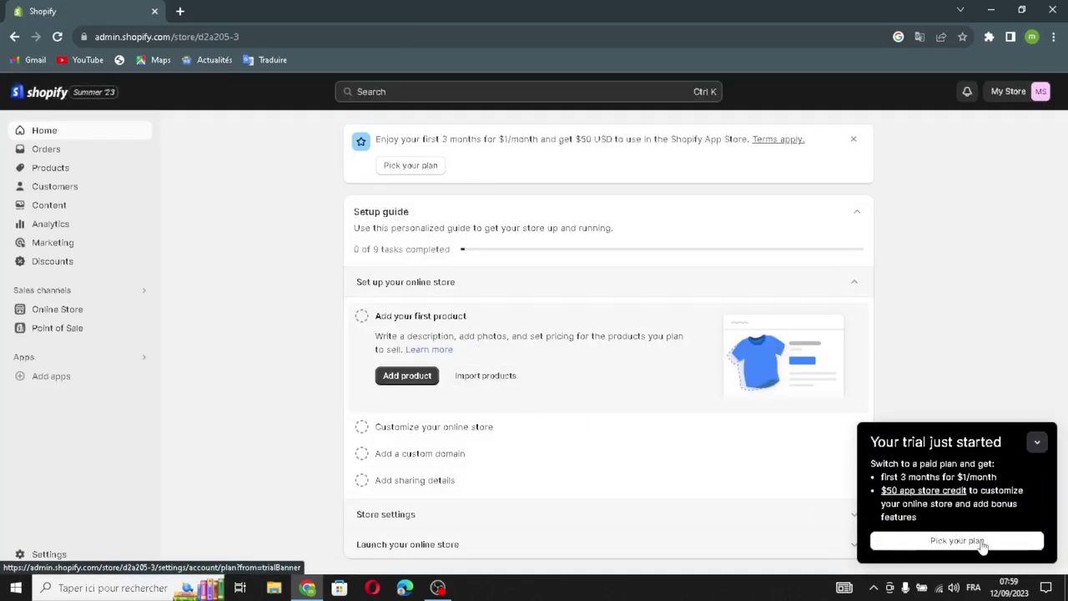
# - Collapse the trial-started notice and go to the Online Store themes page
pyautogui.click(1040, 444)
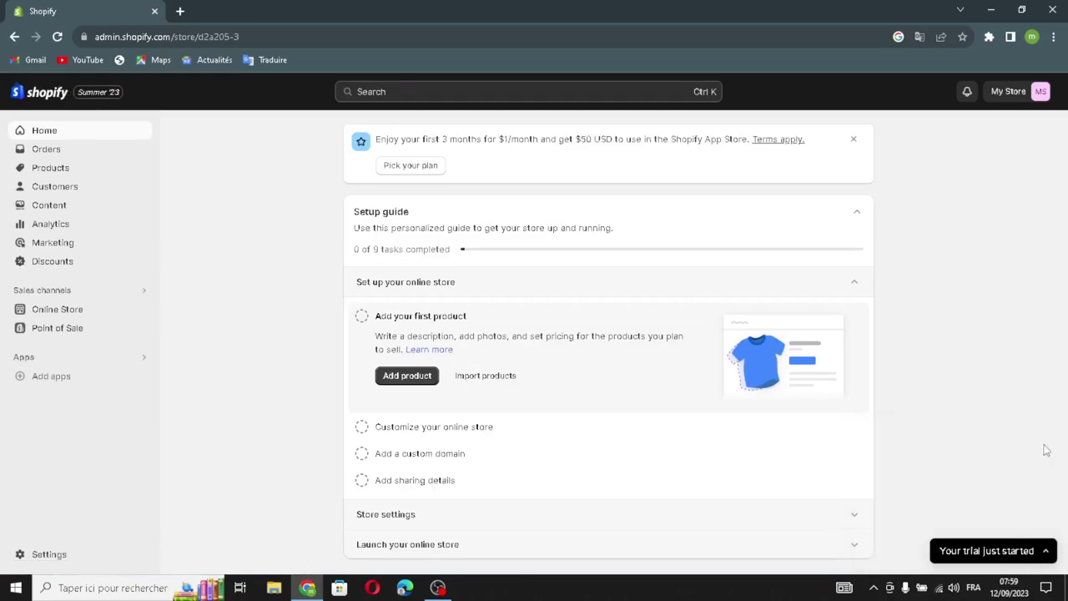
pyautogui.click(32, 315)
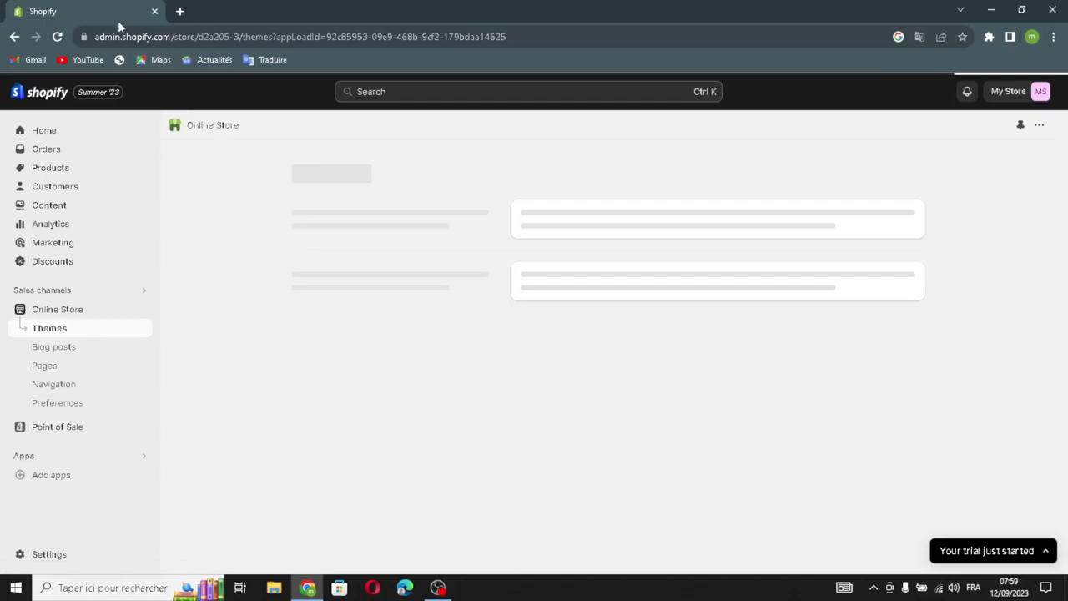
# - Wait for Dawn to become the current theme, then launch its editor on the Home page
pyautogui.scroll(-6, 604, 424)
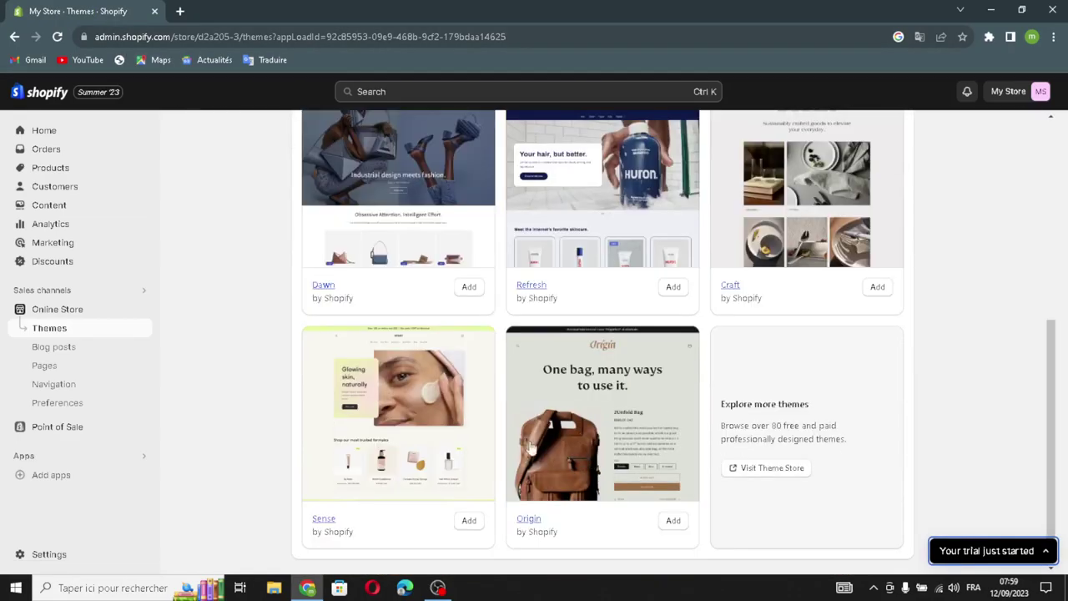
pyautogui.scroll(3, 566, 430)
pyautogui.scroll(-2, 566, 429)
pyautogui.scroll(2, 672, 319)
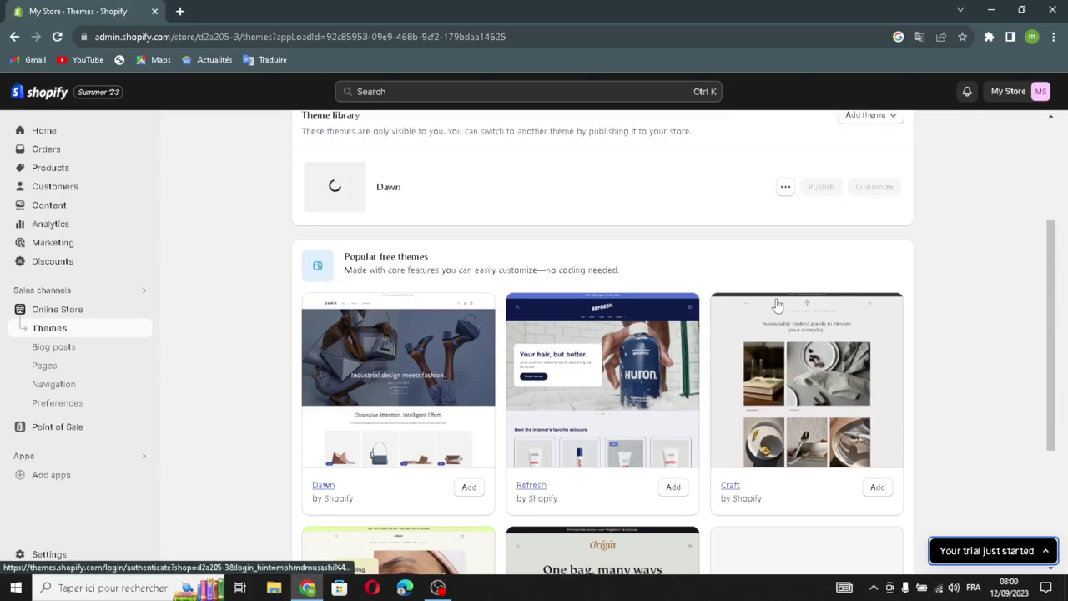
pyautogui.scroll(2, 714, 332)
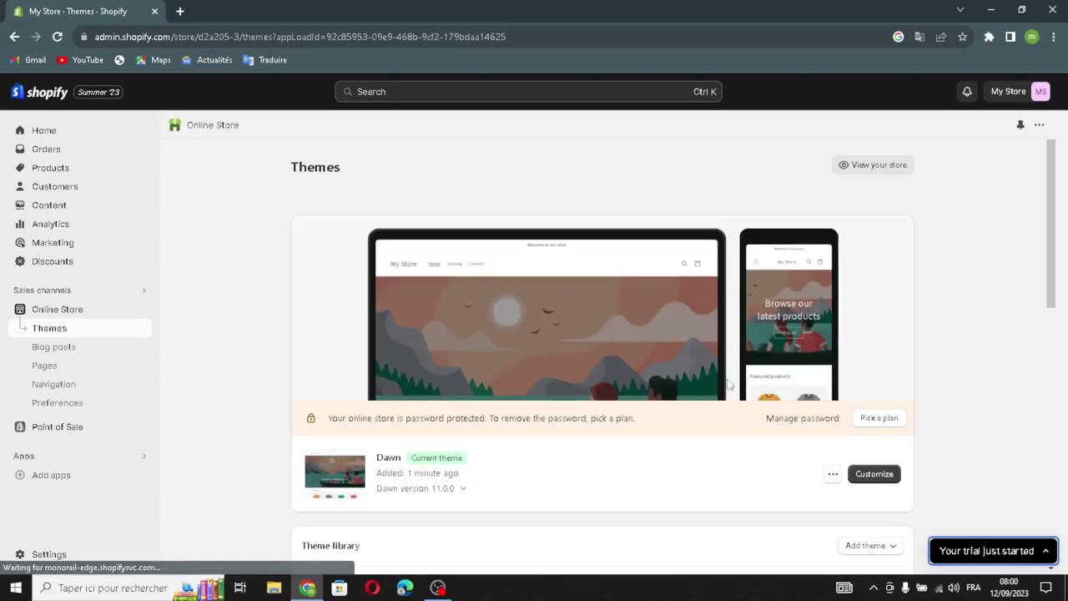
pyautogui.click(859, 473)
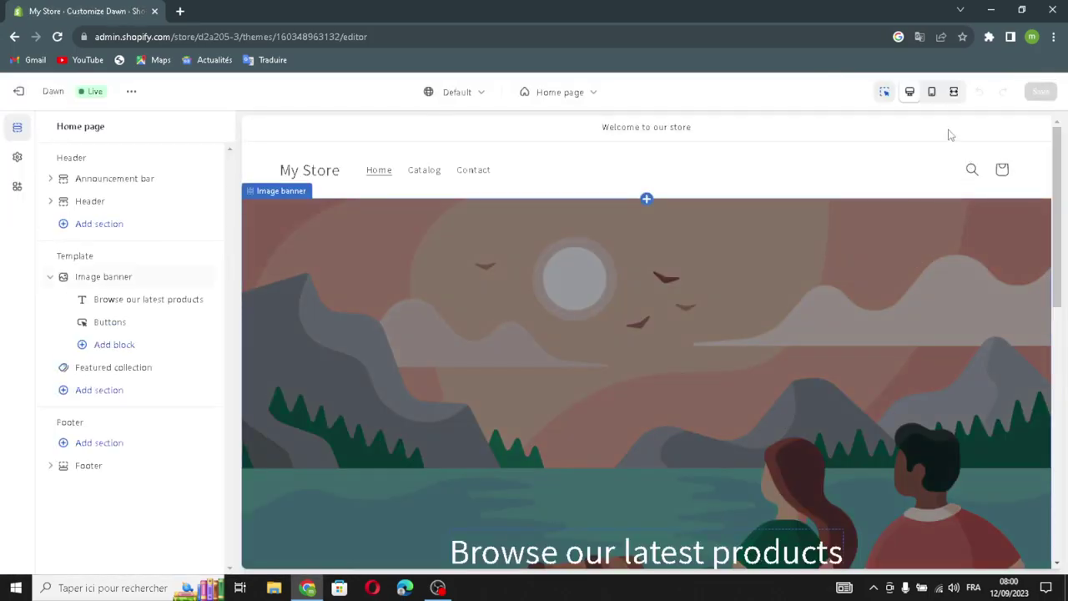
pyautogui.click(932, 91)
pyautogui.scroll(-5, 723, 306)
pyautogui.scroll(5, 722, 305)
pyautogui.click(951, 91)
pyautogui.scroll(3, 723, 286)
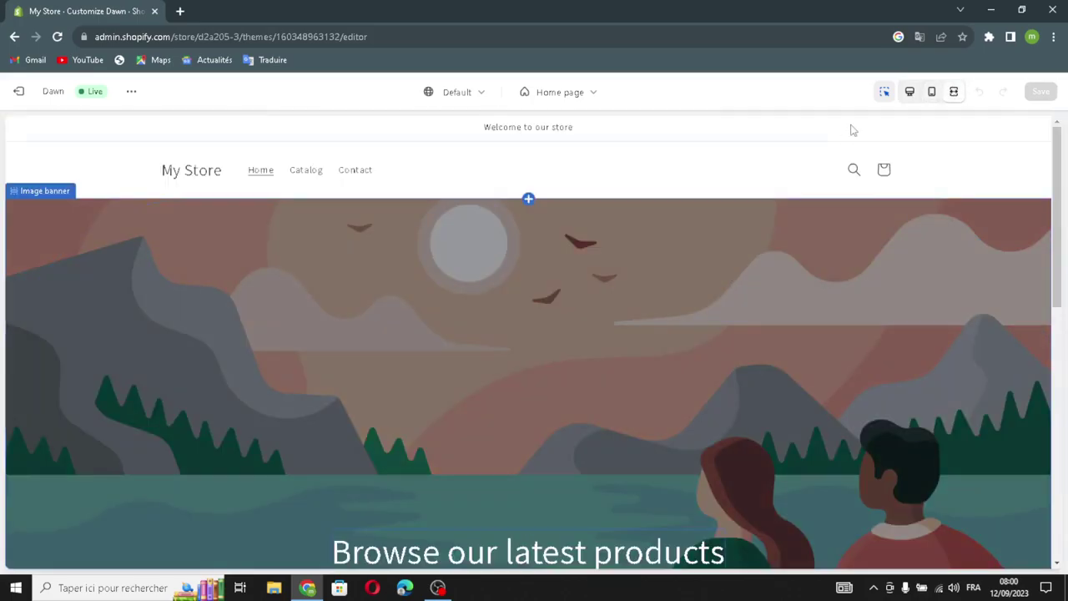
pyautogui.click(909, 91)
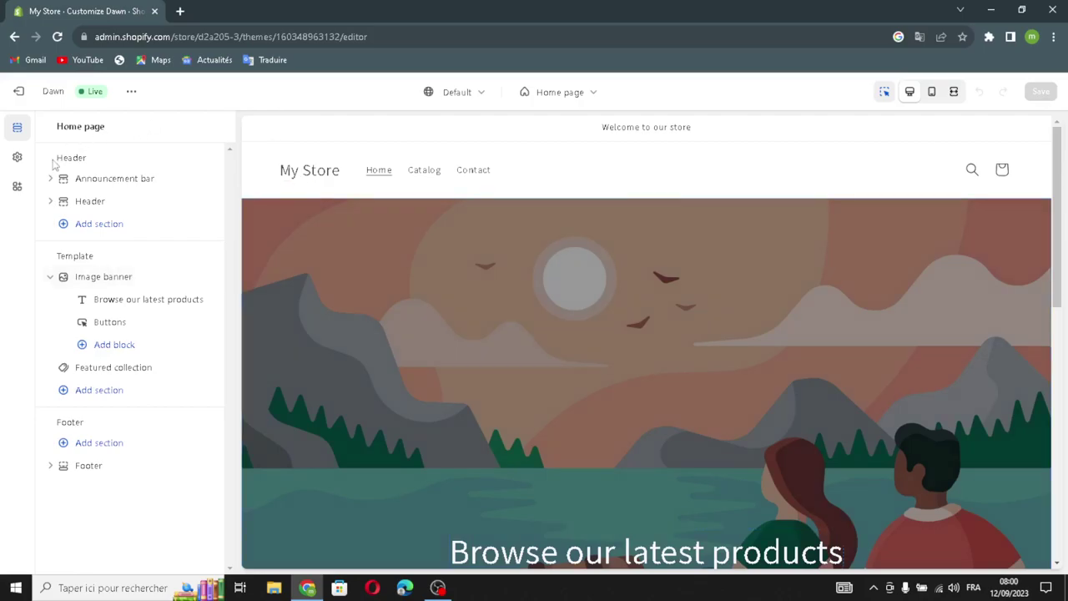
pyautogui.scroll(-1, 612, 439)
pyautogui.scroll(1, 612, 439)
# - Give the announcement bar Scheme 3 with social icons, auto-rotate, and country and language selectors
pyautogui.click(86, 182)
pyautogui.click(97, 233)
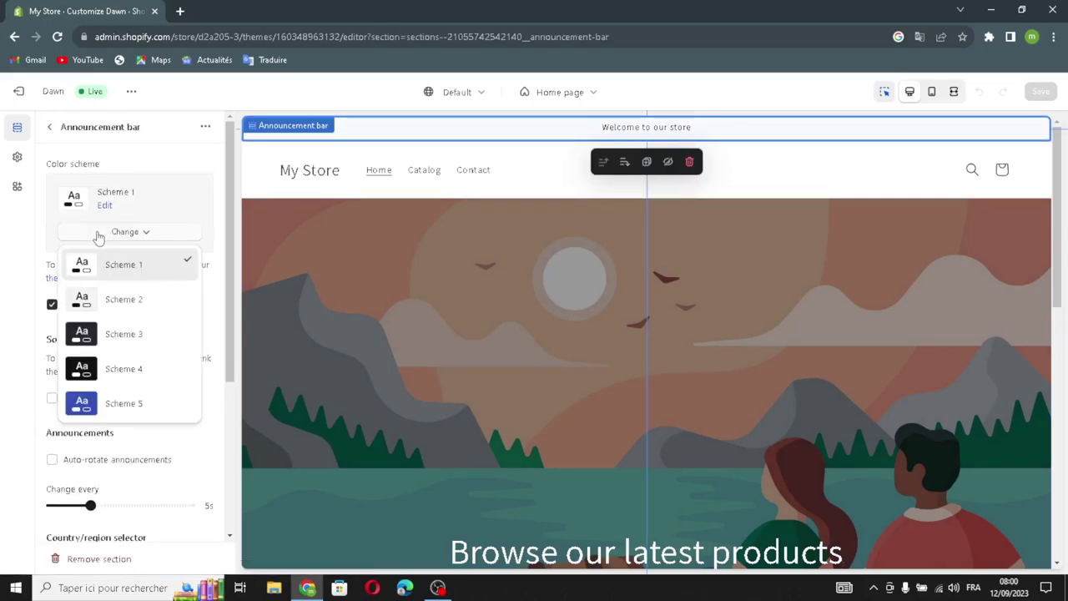
pyautogui.click(92, 334)
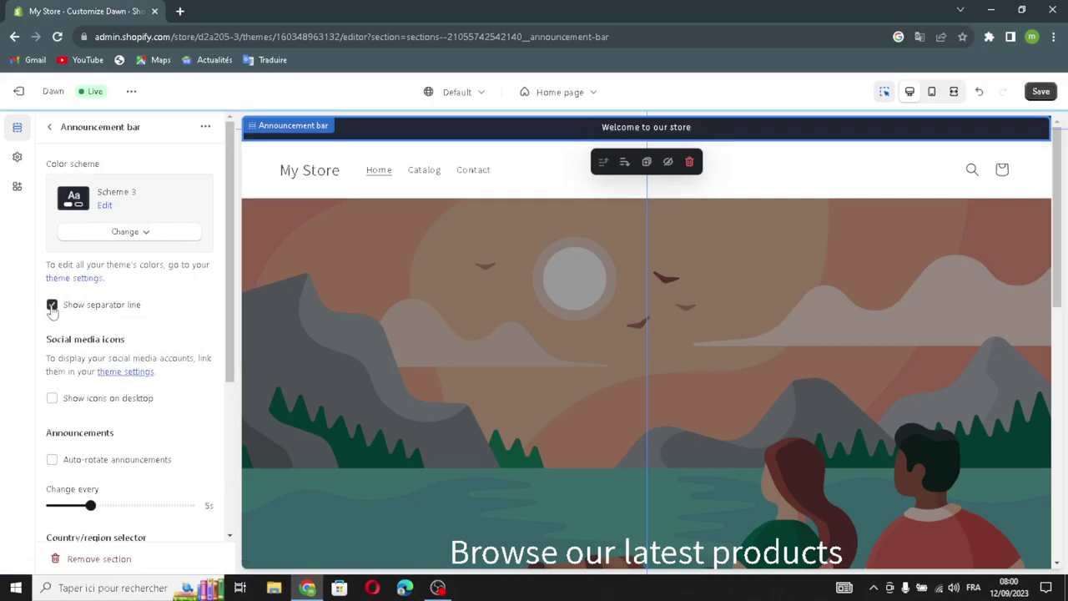
pyautogui.click(51, 398)
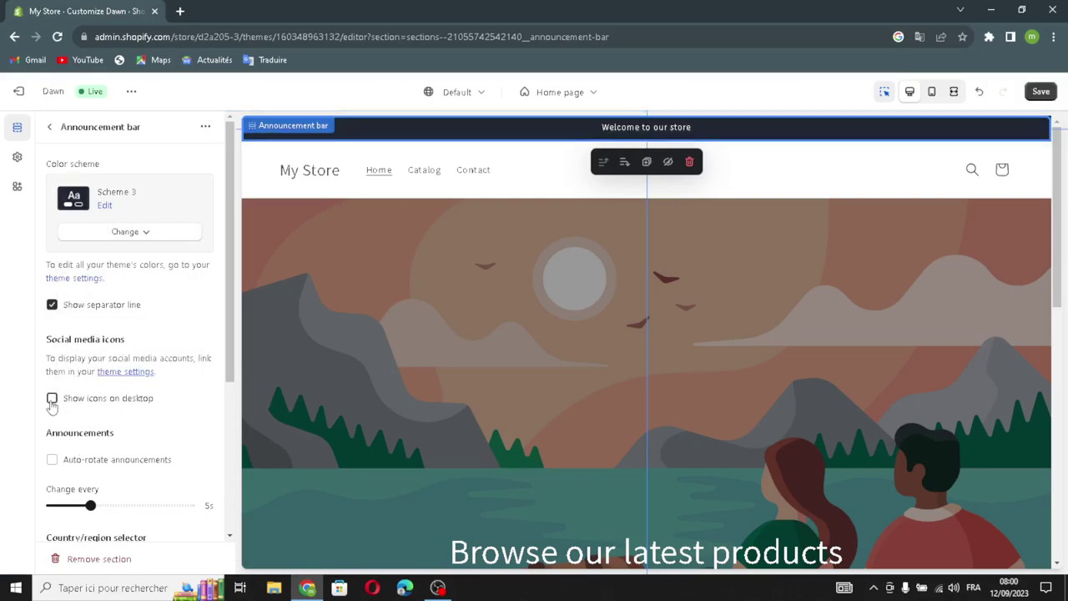
pyautogui.click(51, 464)
pyautogui.scroll(-2, 53, 484)
pyautogui.click(50, 461)
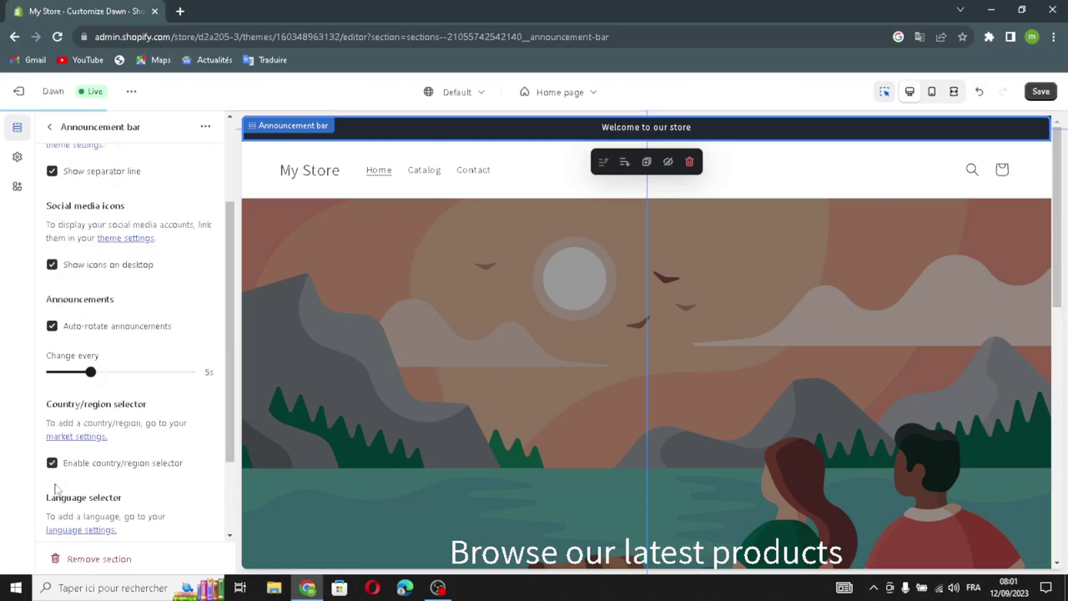
pyautogui.scroll(-2, 50, 517)
pyautogui.click(56, 451)
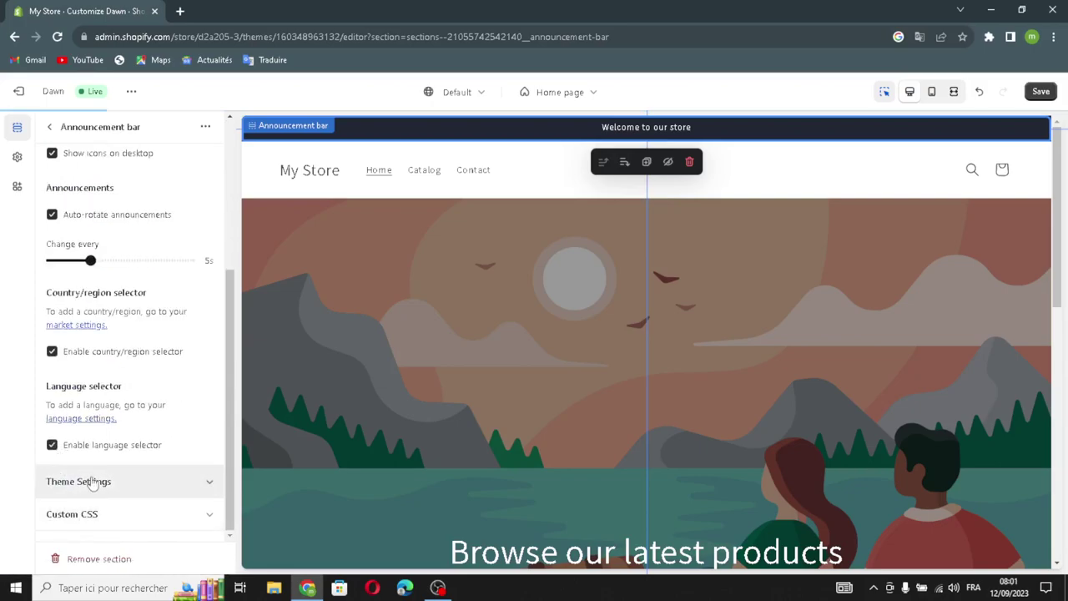
pyautogui.scroll(4, 87, 480)
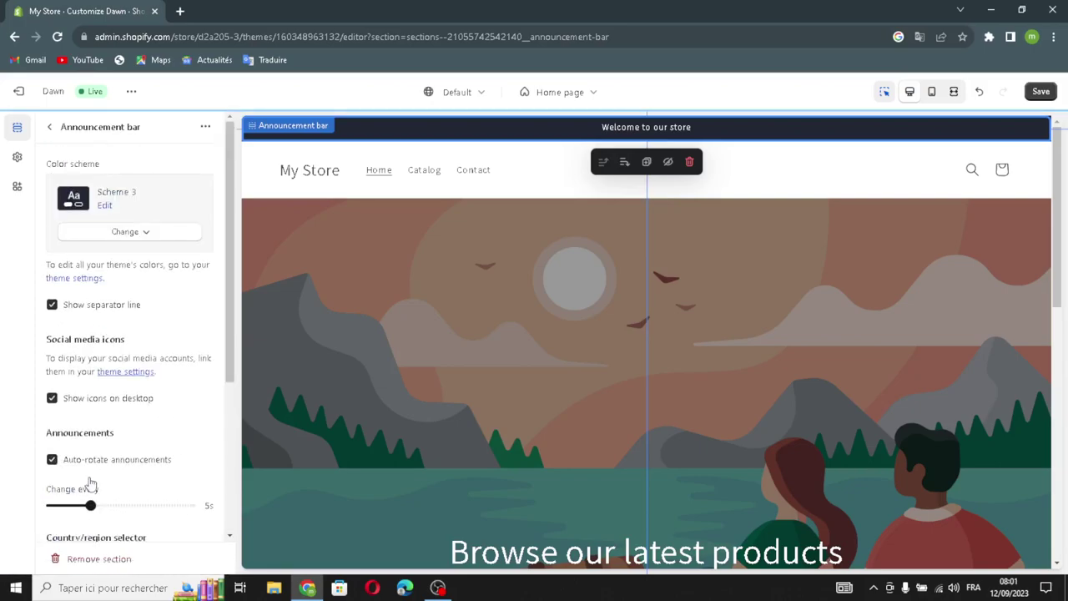
pyautogui.click(49, 127)
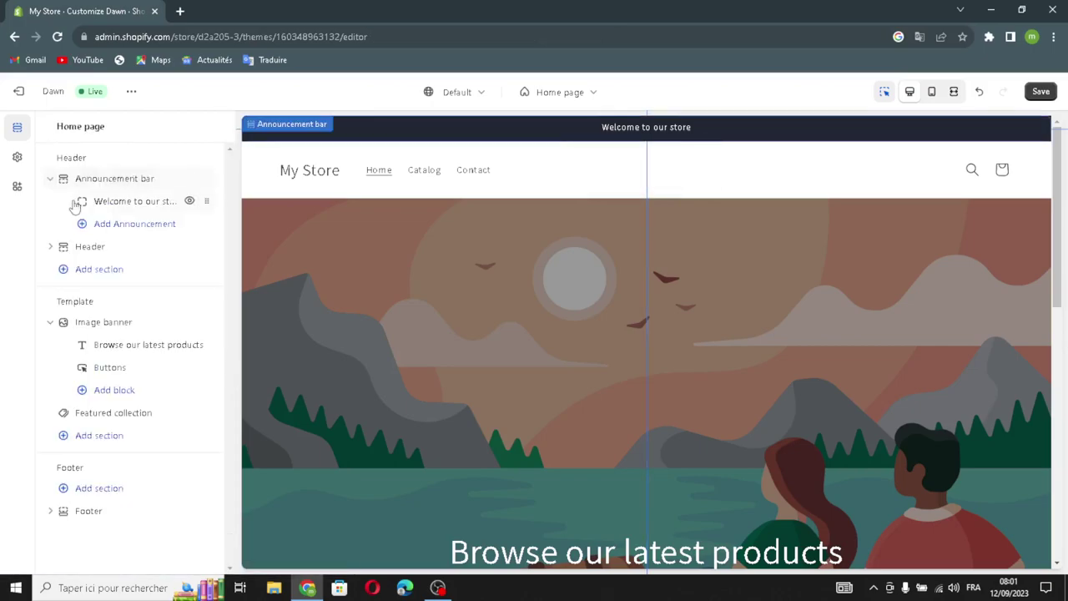
# - Link the 'Welcome to our store' announcement to All collections
pyautogui.click(120, 205)
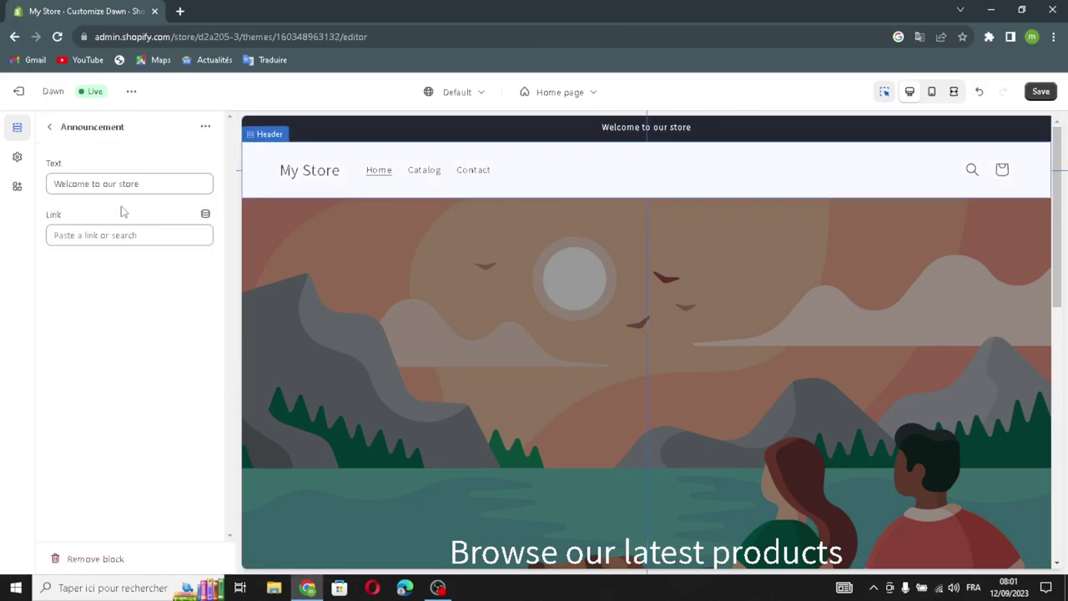
pyautogui.moveTo(143, 185); pyautogui.dragTo(37, 194)
pyautogui.click(180, 179)
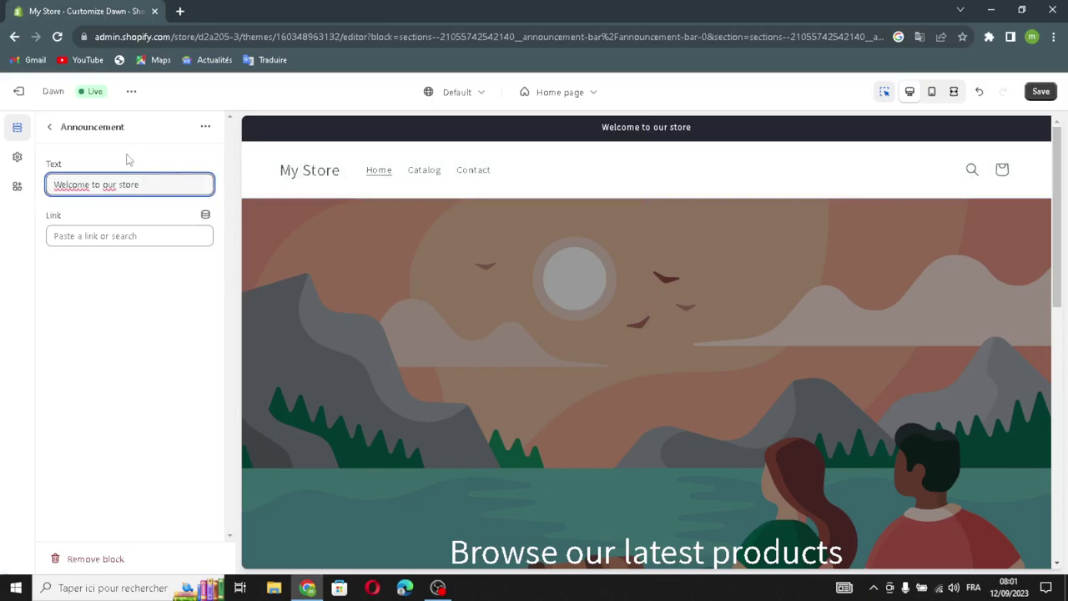
pyautogui.click(125, 237)
pyautogui.click(121, 265)
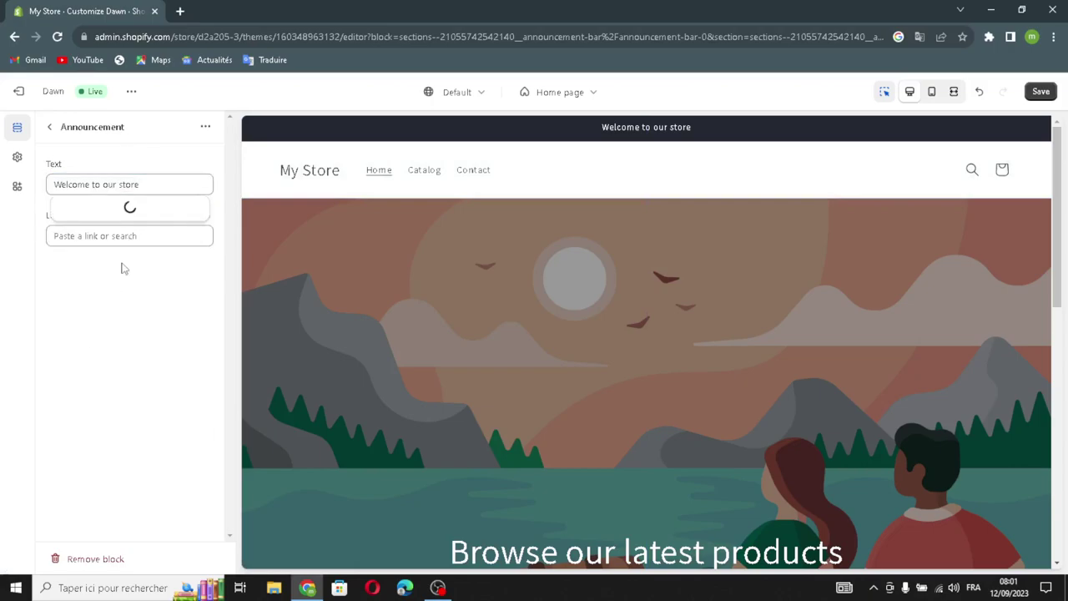
pyautogui.click(102, 183)
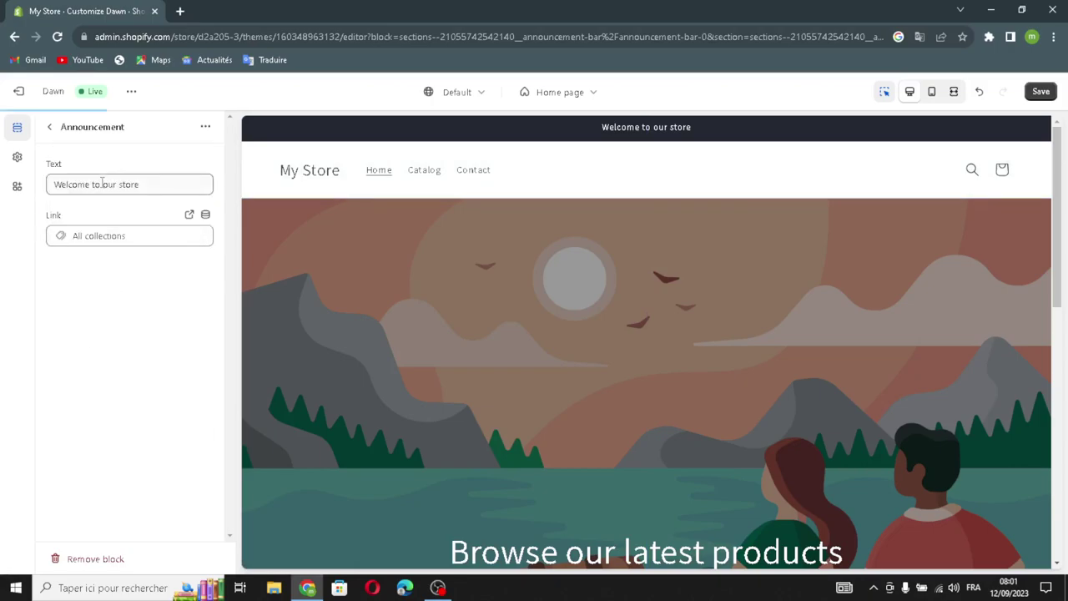
pyautogui.click(48, 130)
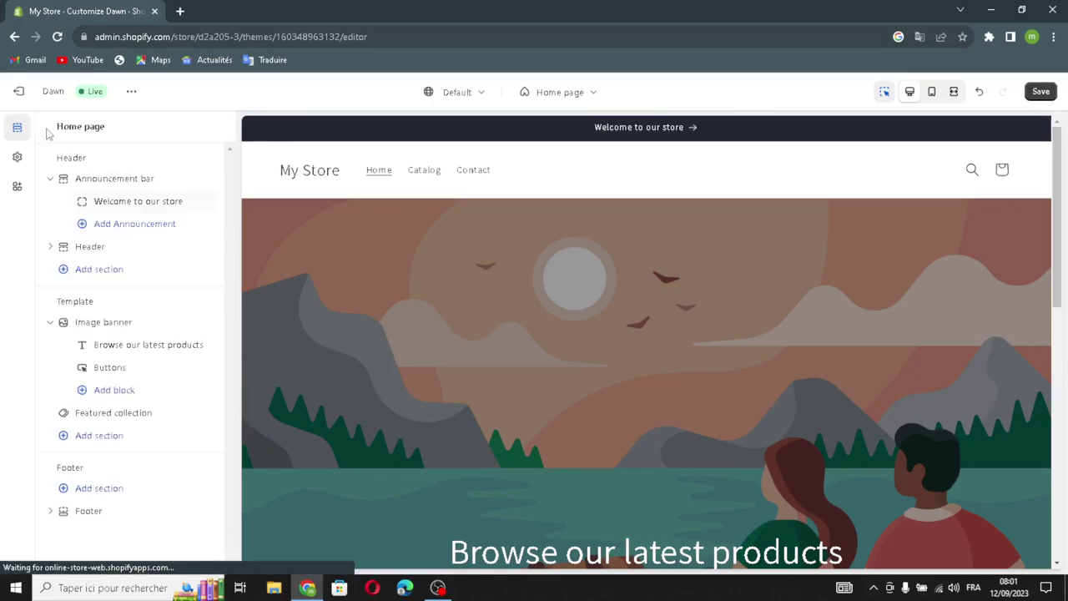
# - Centre the header logo above the menu, leaving the header menu unchanged
pyautogui.click(105, 248)
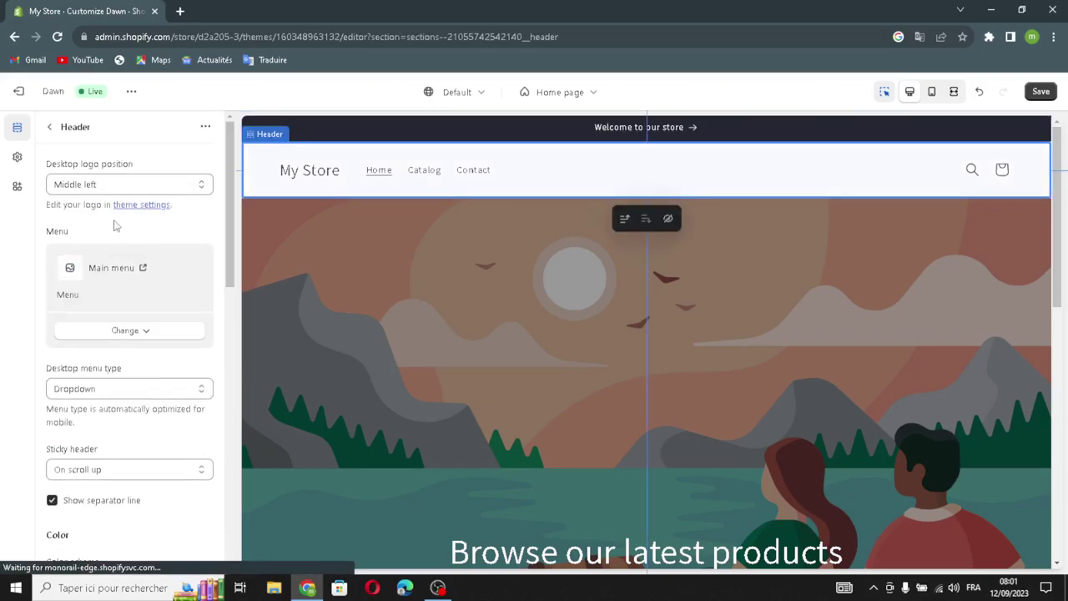
pyautogui.click(109, 184)
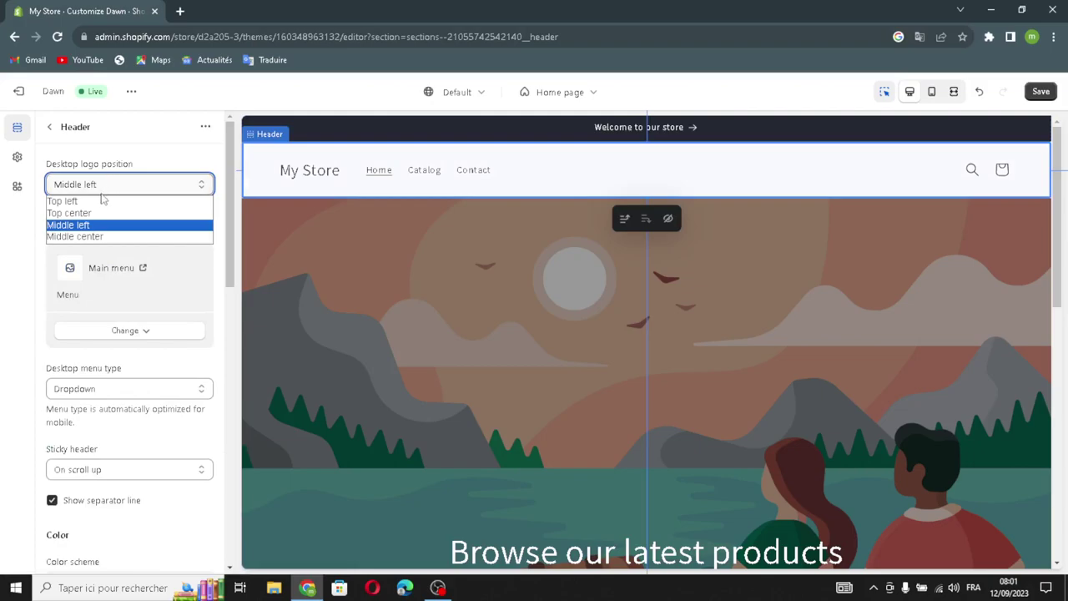
pyautogui.click(102, 213)
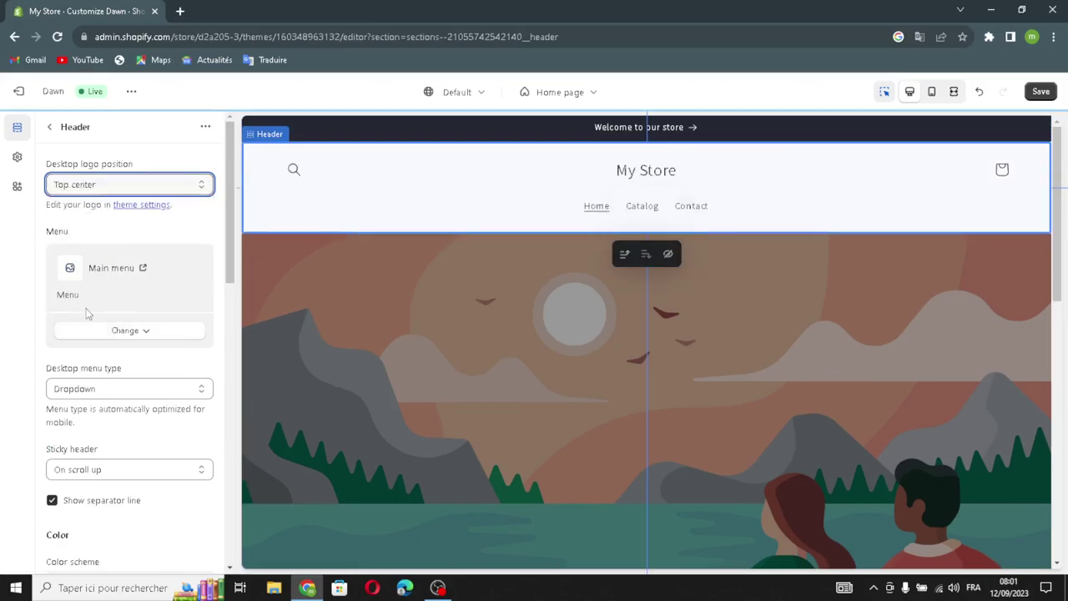
pyautogui.click(102, 336)
pyautogui.click(102, 336)
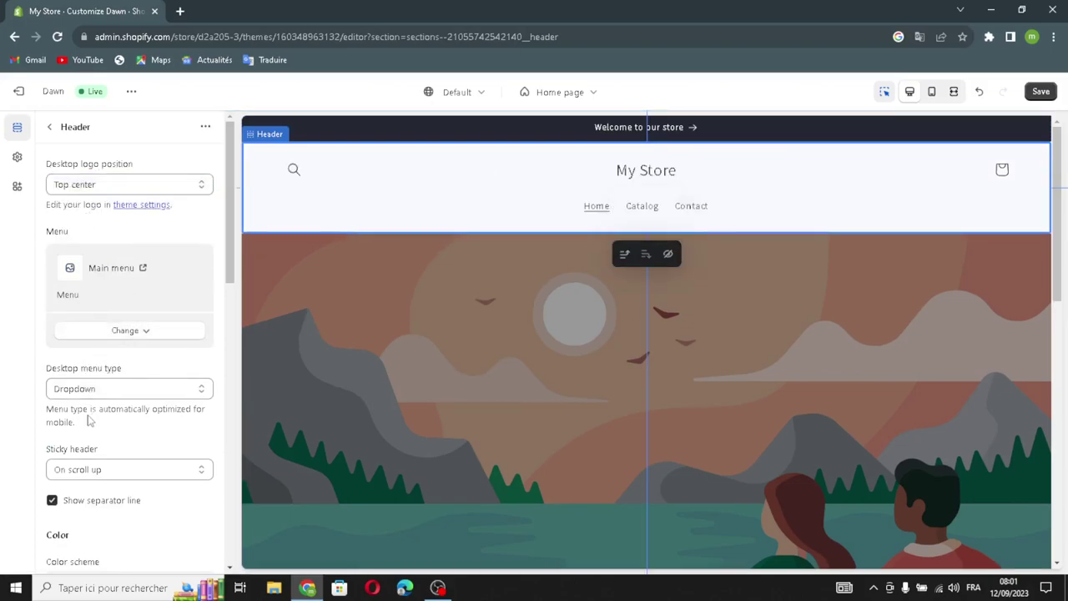
# - Bring up the empty logo image picker under the header's Theme Settings, then start a new browser tab
pyautogui.scroll(-1, 89, 421)
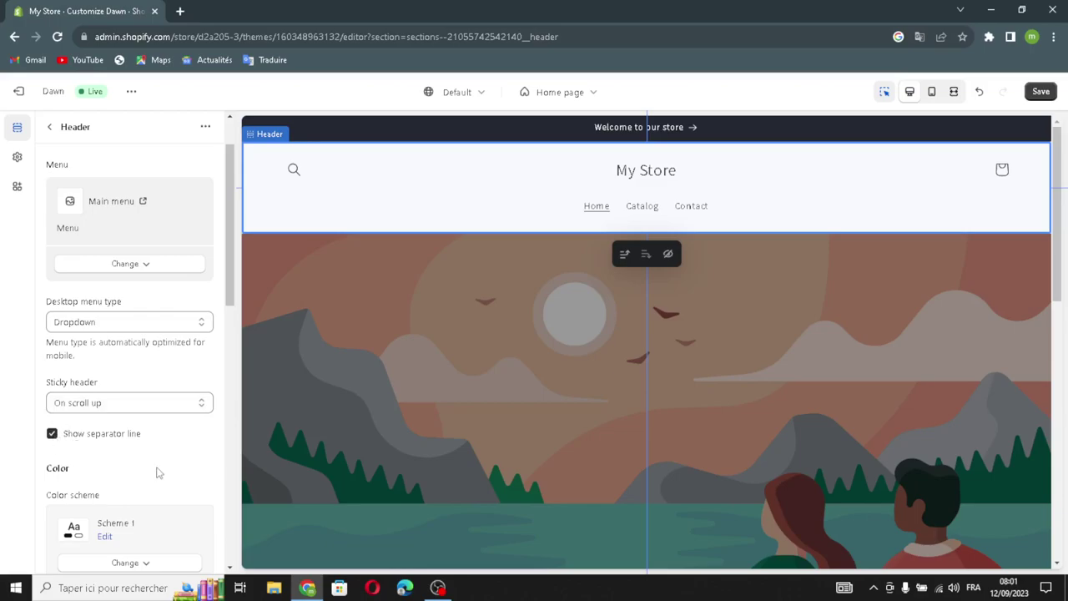
pyautogui.scroll(-1, 155, 471)
pyautogui.scroll(-1, 98, 442)
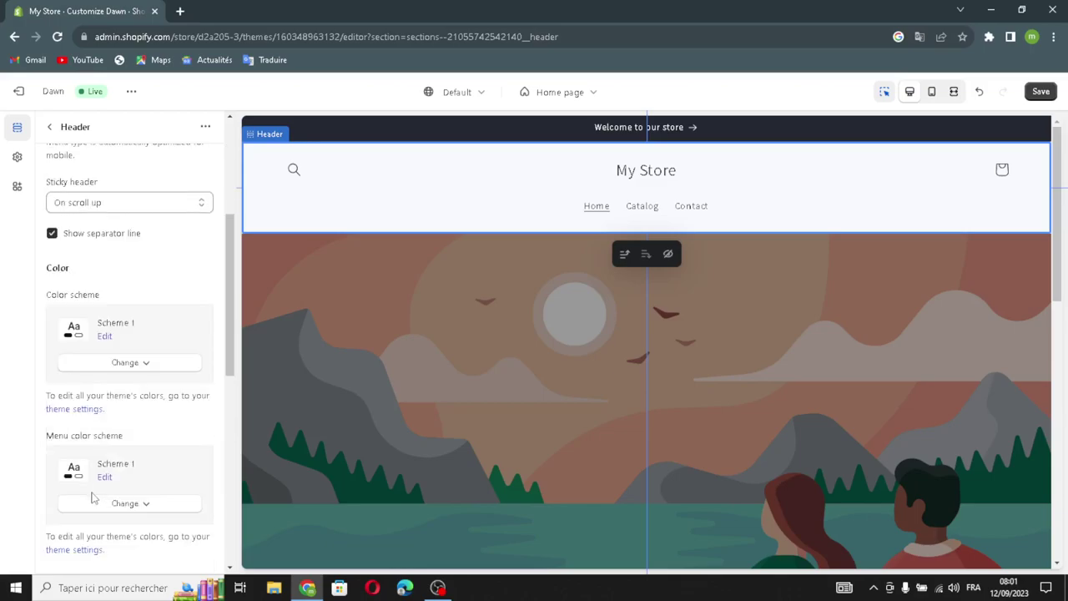
pyautogui.scroll(-2, 96, 462)
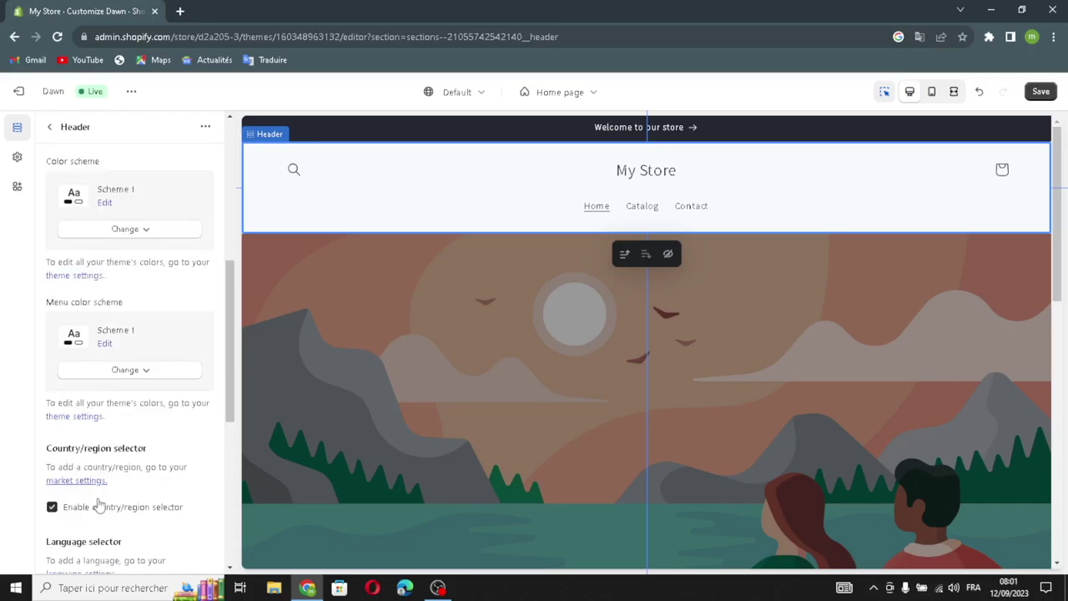
pyautogui.scroll(-2, 126, 538)
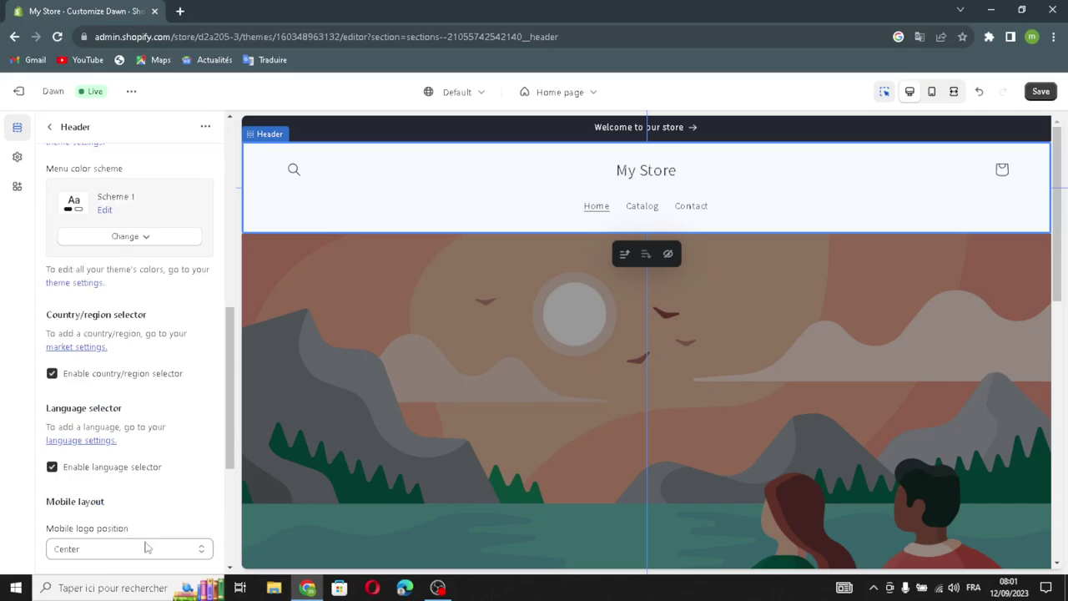
pyautogui.scroll(-2, 142, 534)
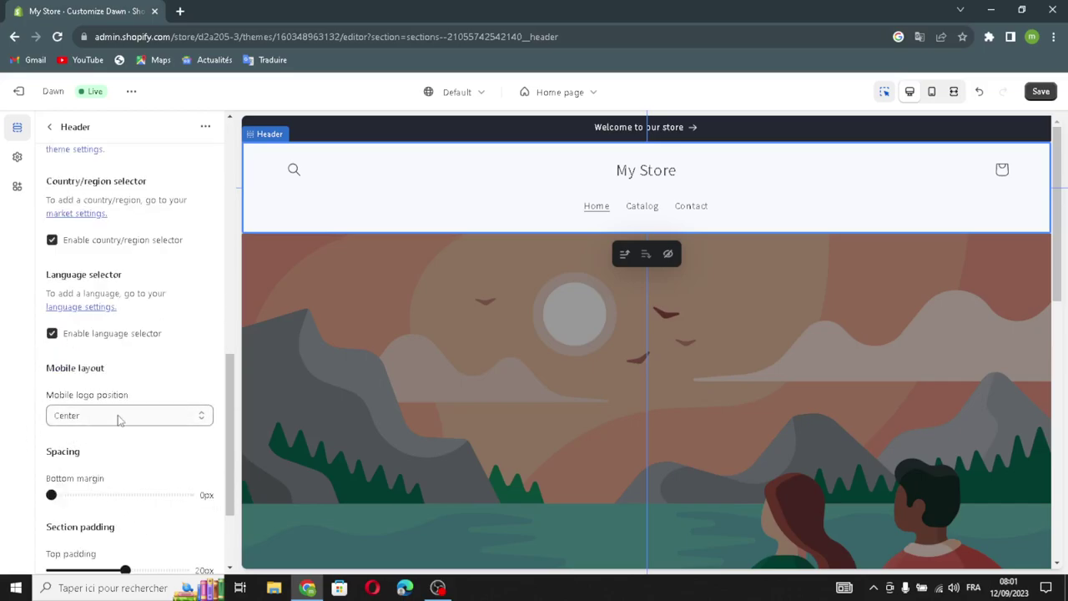
pyautogui.scroll(-1, 94, 466)
pyautogui.scroll(-1, 60, 381)
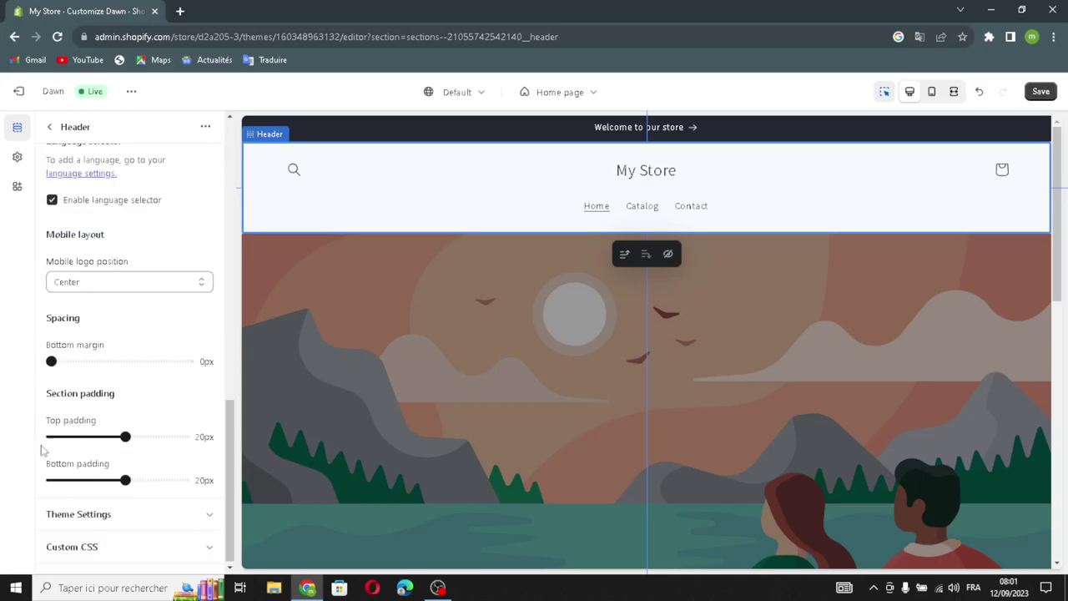
pyautogui.click(87, 522)
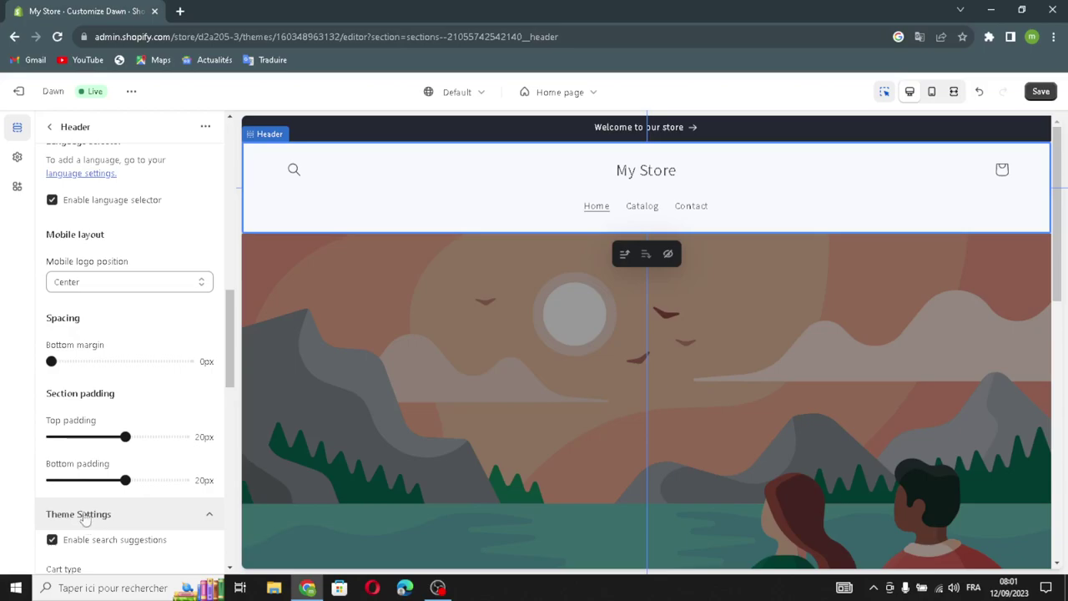
pyautogui.scroll(-4, 83, 498)
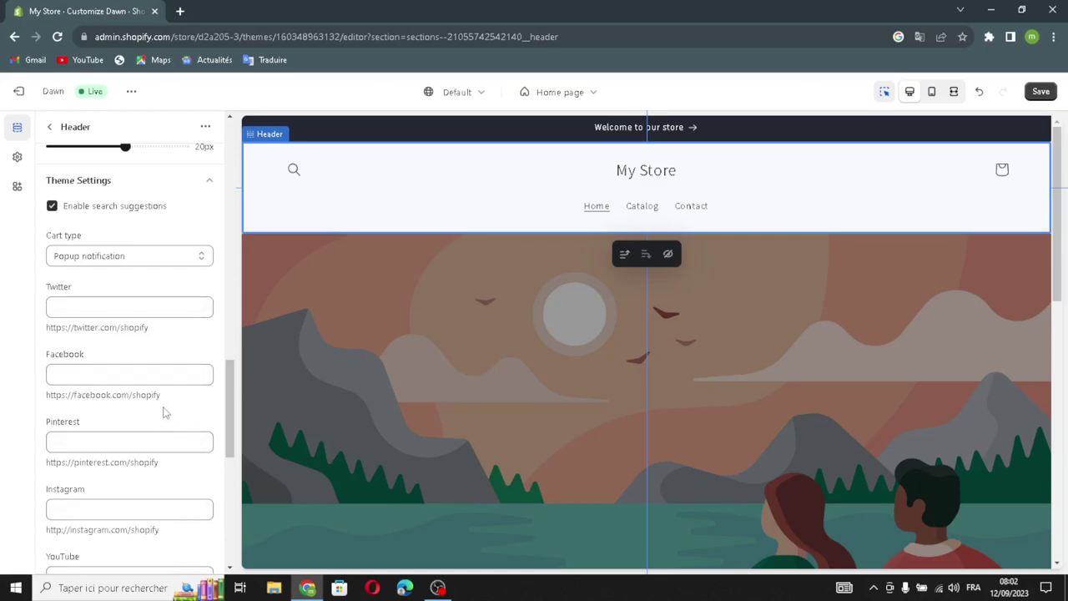
pyautogui.scroll(-6, 164, 411)
pyautogui.click(130, 473)
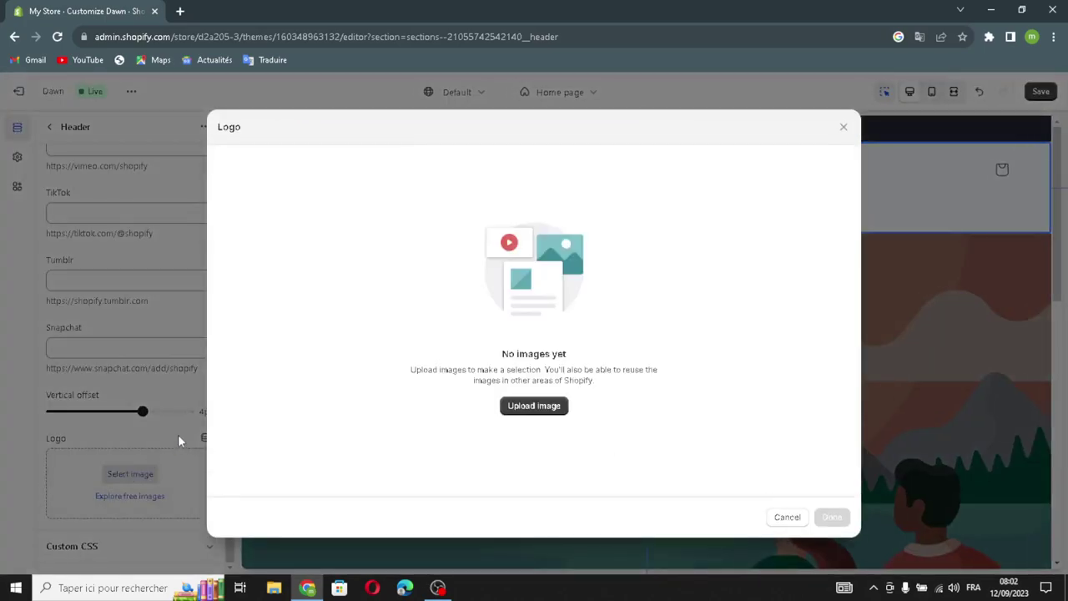
pyautogui.click(179, 12)
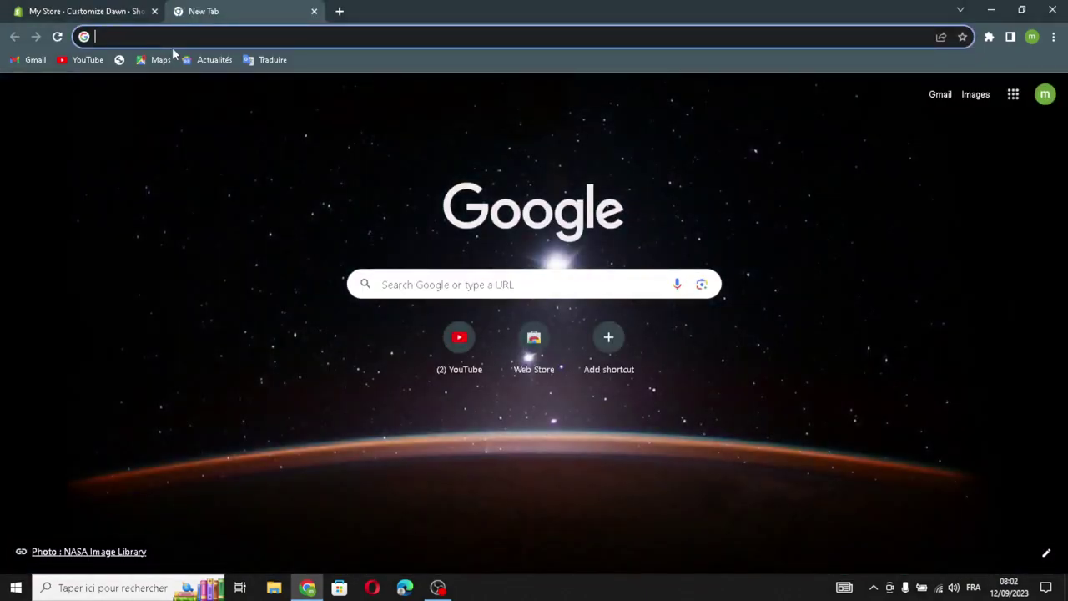
# - Search Google for 'graphic design templates logo ideas'
pyautogui.write('gea')
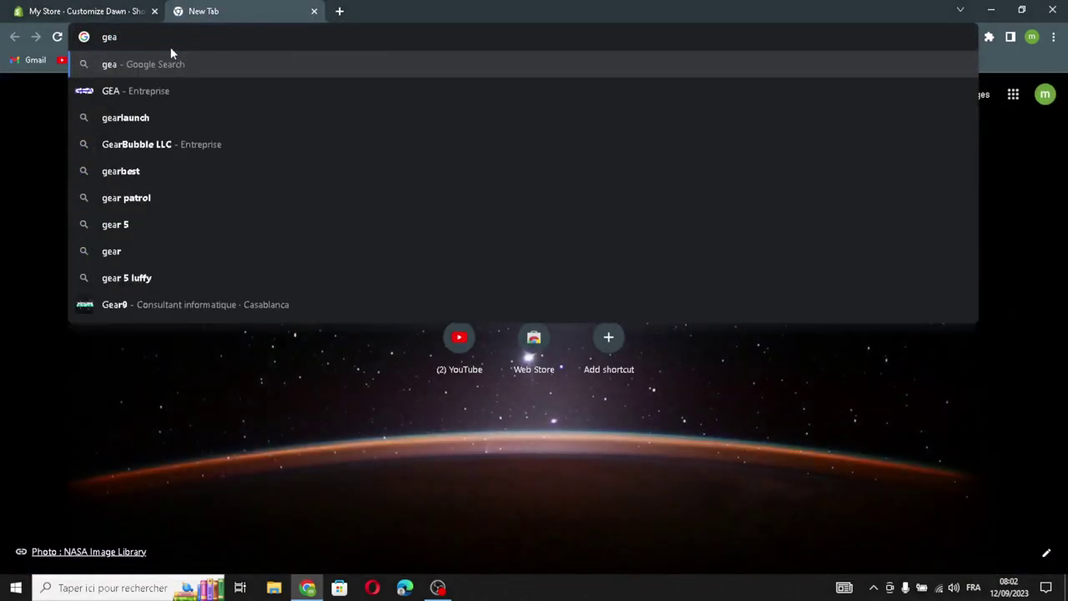
pyautogui.press('BackSpace')
pyautogui.press('BackSpace')
pyautogui.write('r')
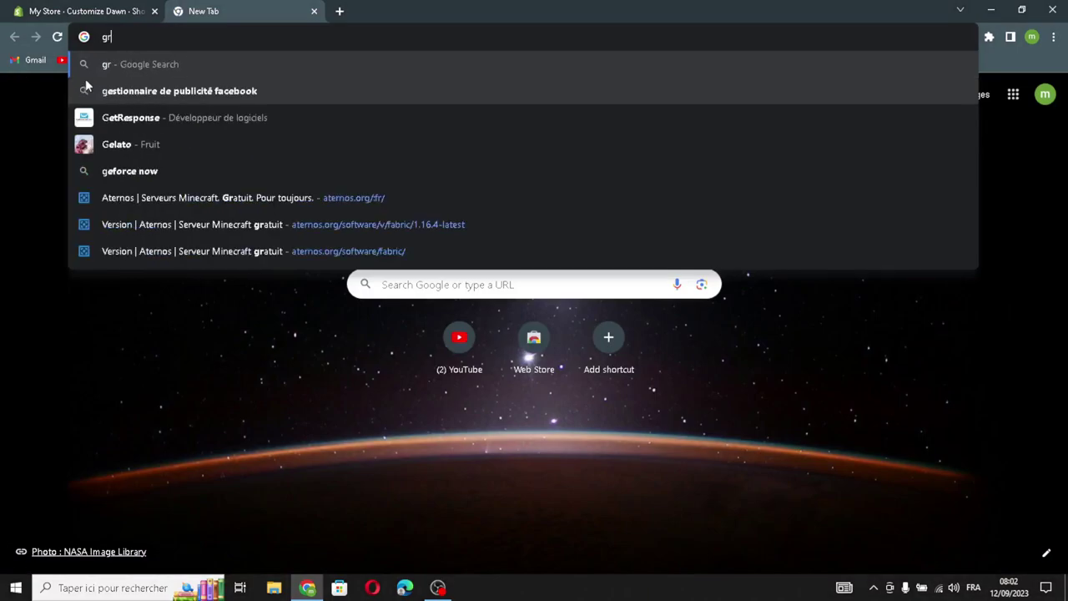
pyautogui.write('aphi')
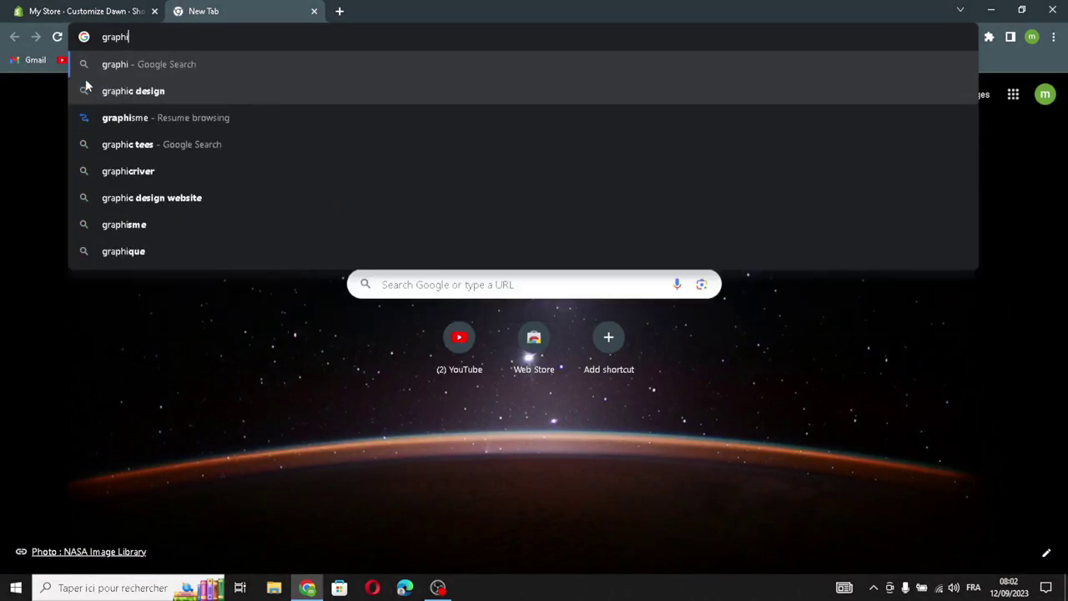
pyautogui.write('c ')
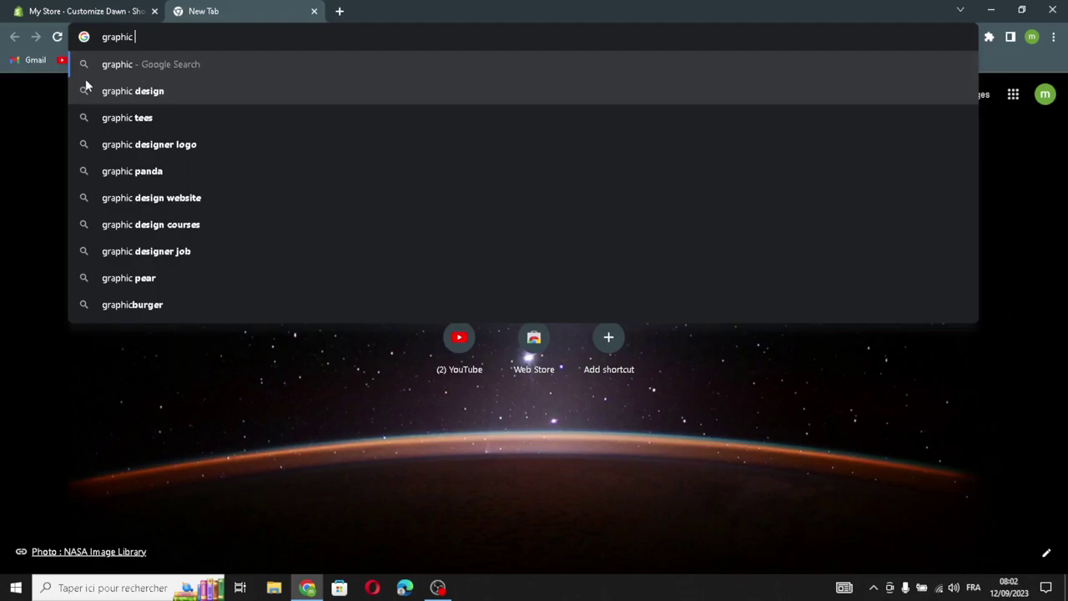
pyautogui.write('design')
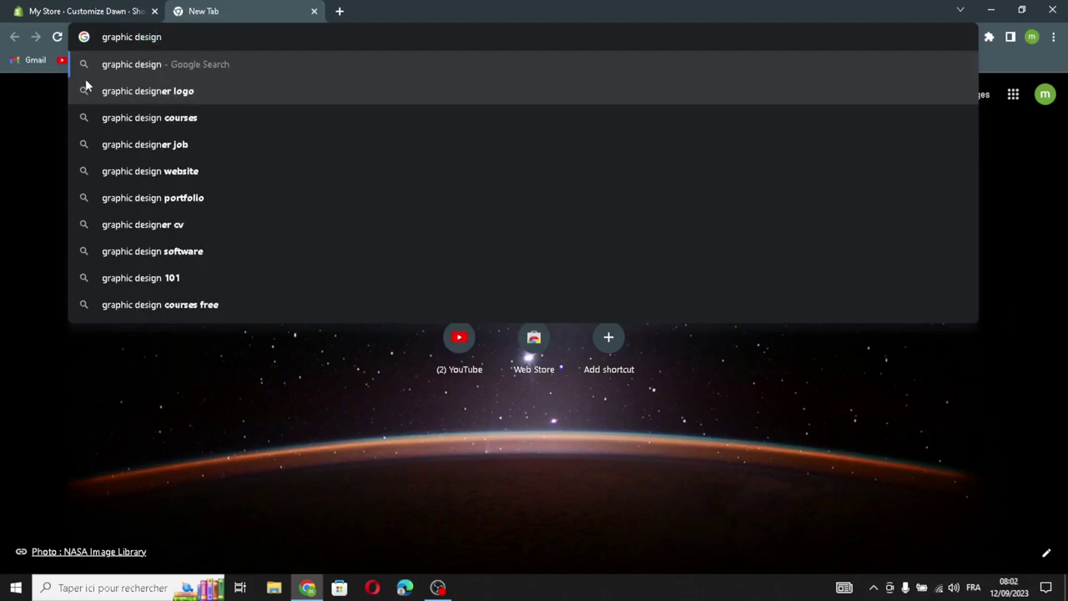
pyautogui.write('te')
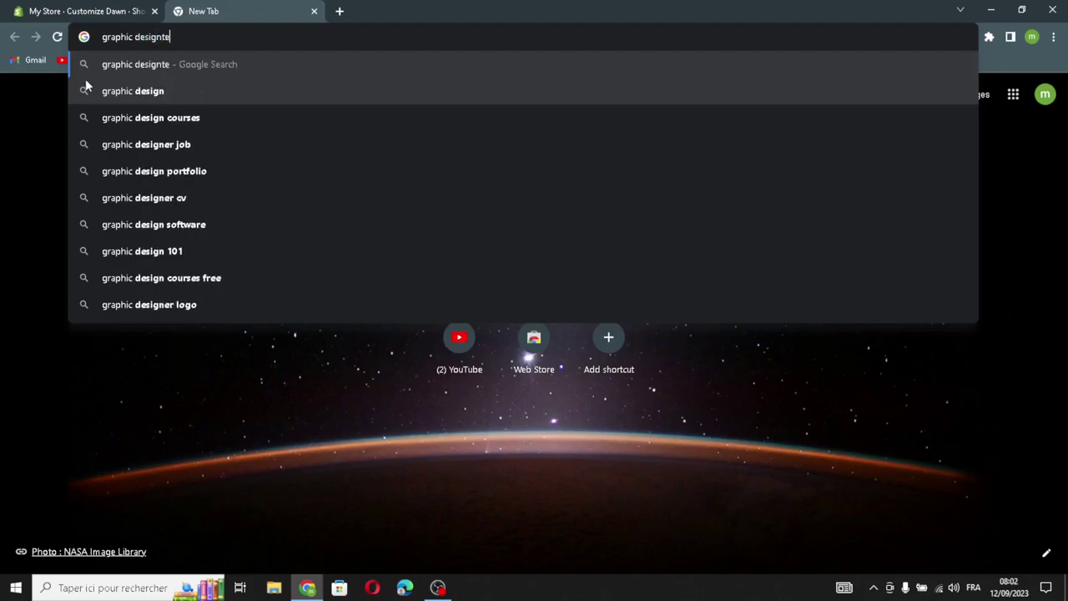
pyautogui.write('mplates')
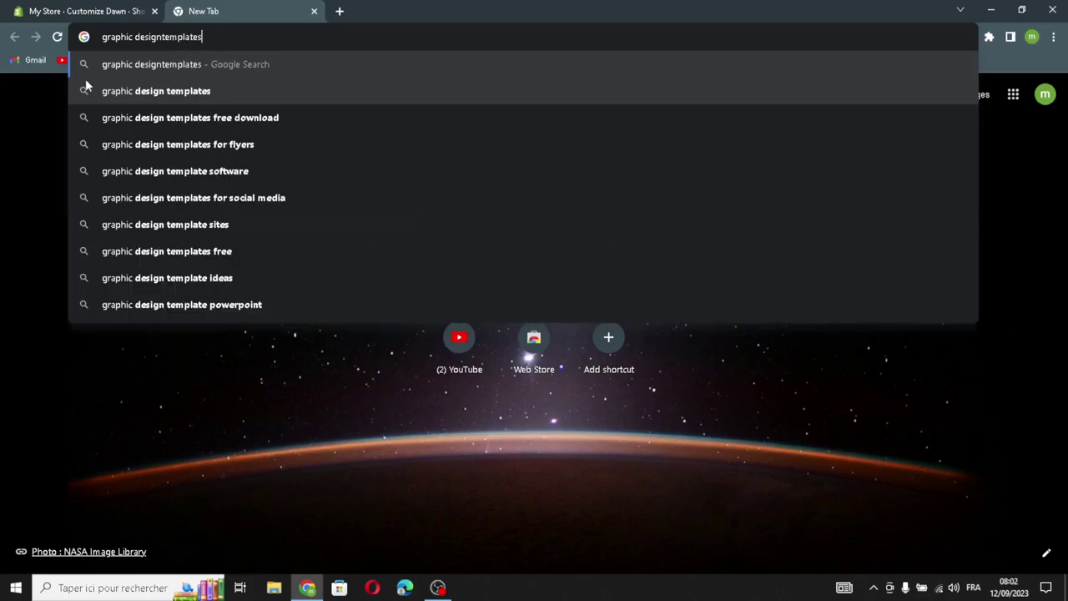
pyautogui.write(' logo ideas')
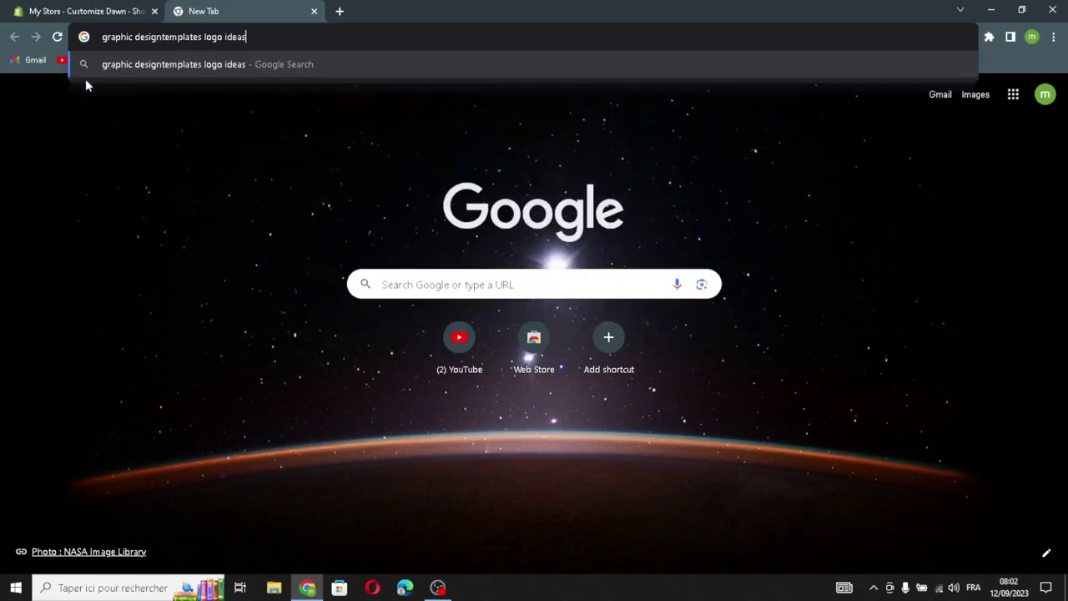
pyautogui.press('Return')
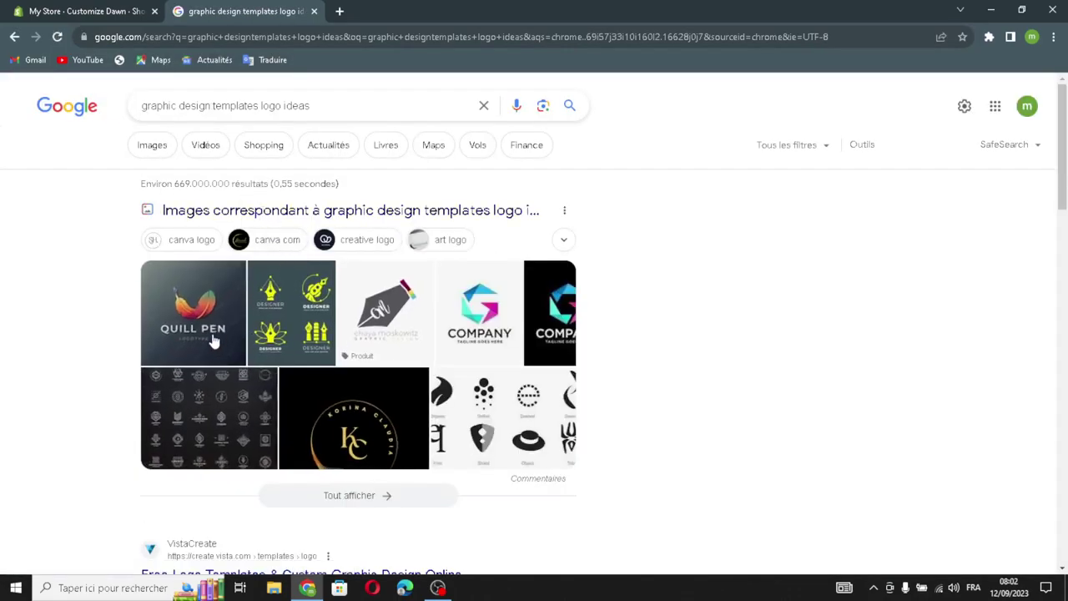
# - Upload the Quill Pen logo image from the results into the Shopify logo library
pyautogui.moveTo(219, 310); pyautogui.dragTo(208, 334)
pyautogui.moveTo(476, 326); pyautogui.dragTo(480, 350)
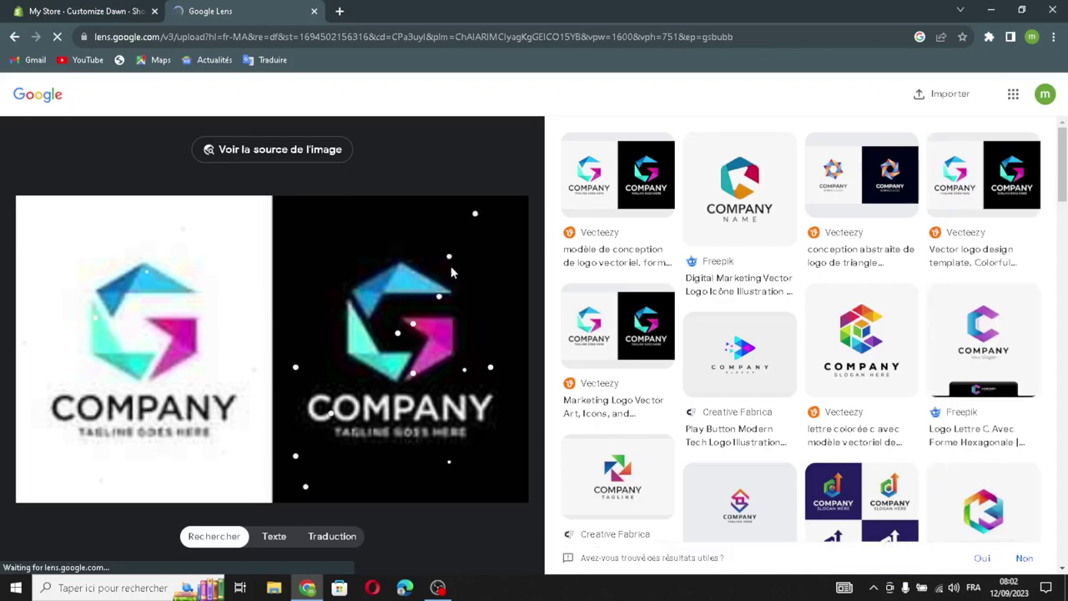
pyautogui.click(14, 37)
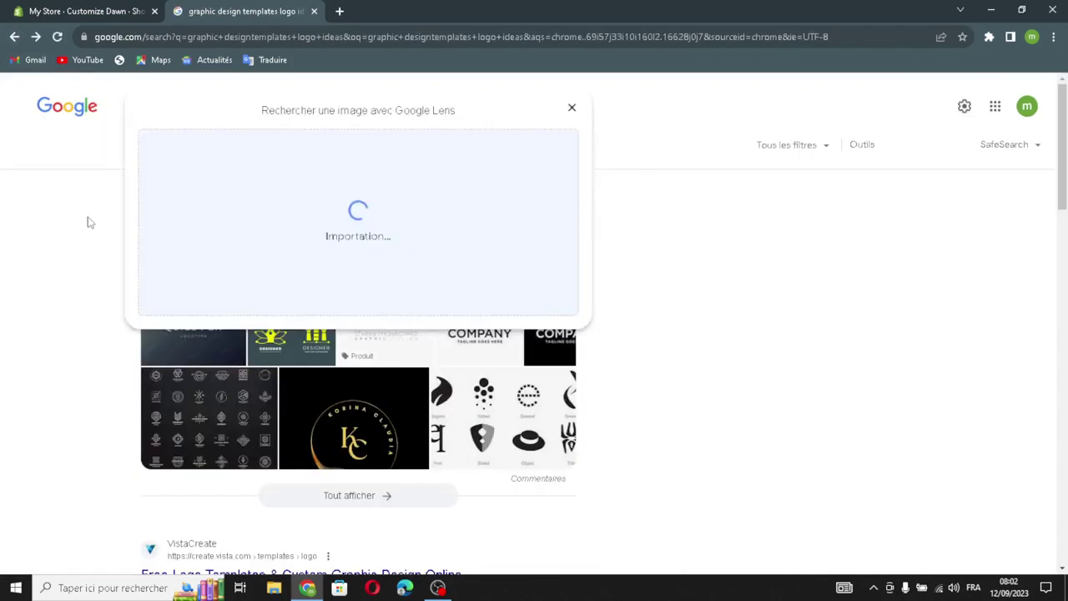
pyautogui.moveTo(161, 300); pyautogui.dragTo(333, 269)
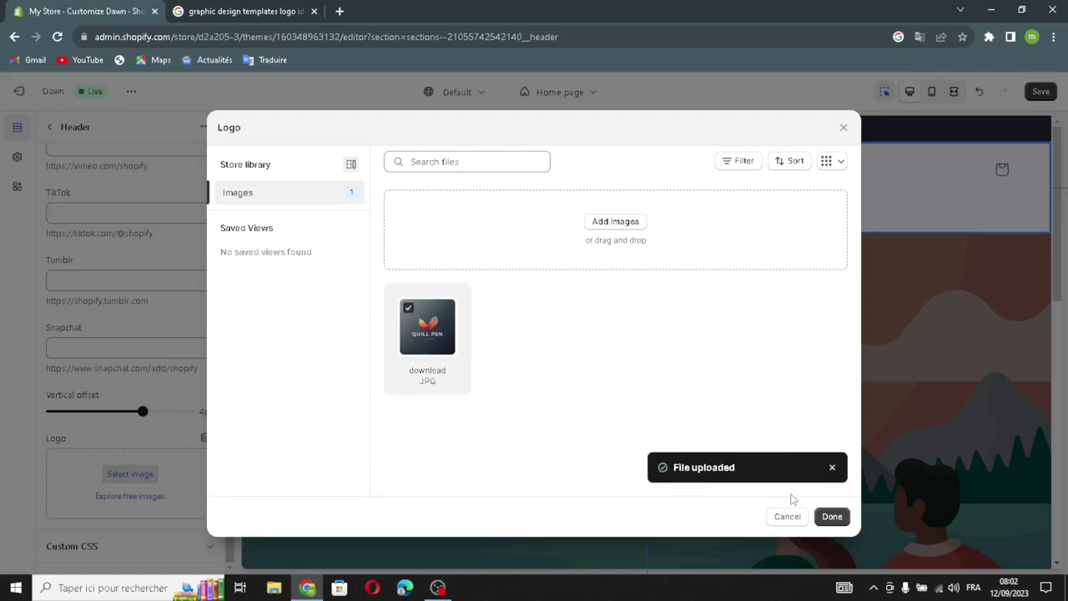
# - Confirm the uploaded Quill Pen image as the store's header logo
pyautogui.click(832, 516)
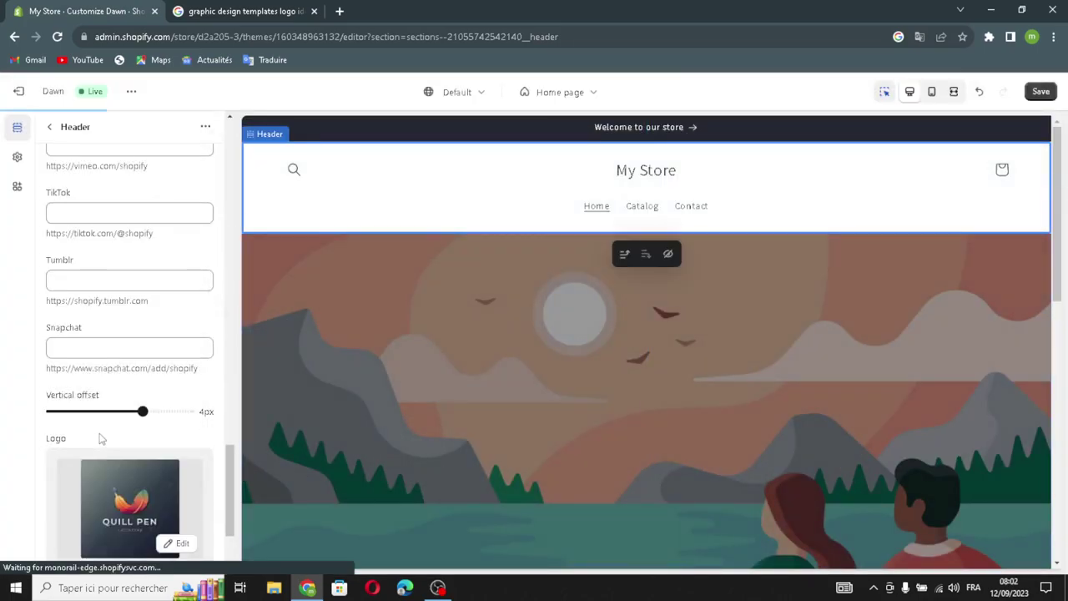
pyautogui.scroll(-1, 92, 483)
pyautogui.scroll(-1, 87, 496)
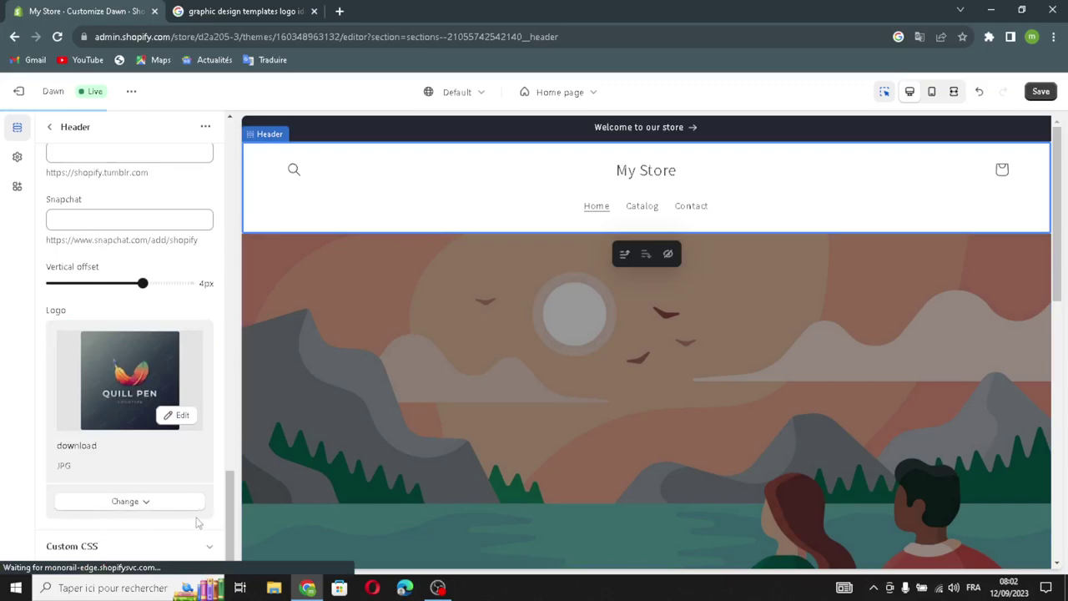
pyautogui.scroll(1, 167, 488)
pyautogui.scroll(2, 138, 417)
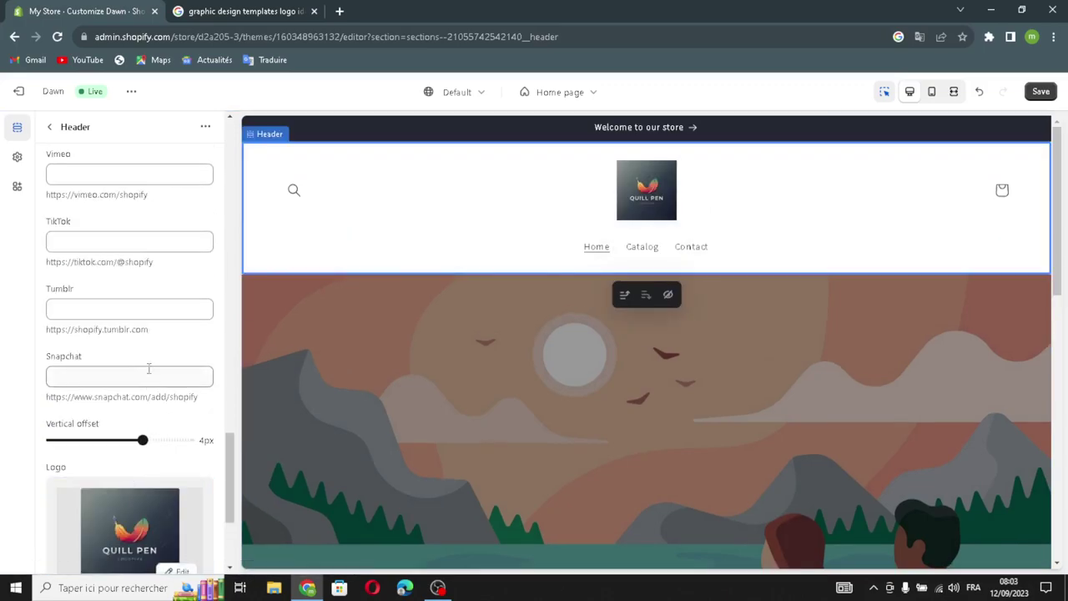
pyautogui.scroll(8, 147, 371)
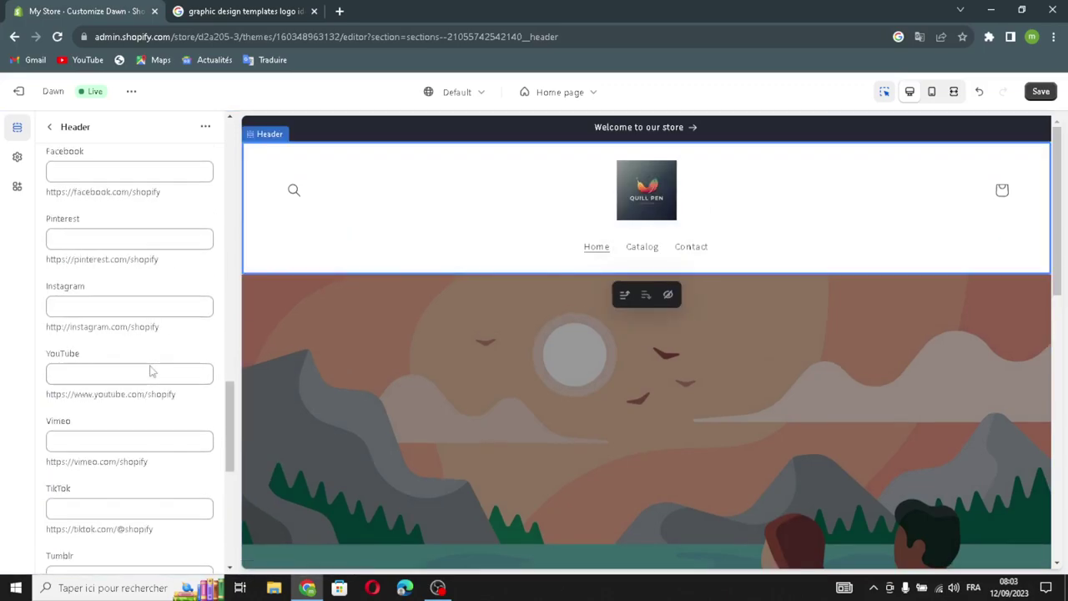
# - Start choosing the Image banner's first image, then return to the Google results
pyautogui.click(51, 129)
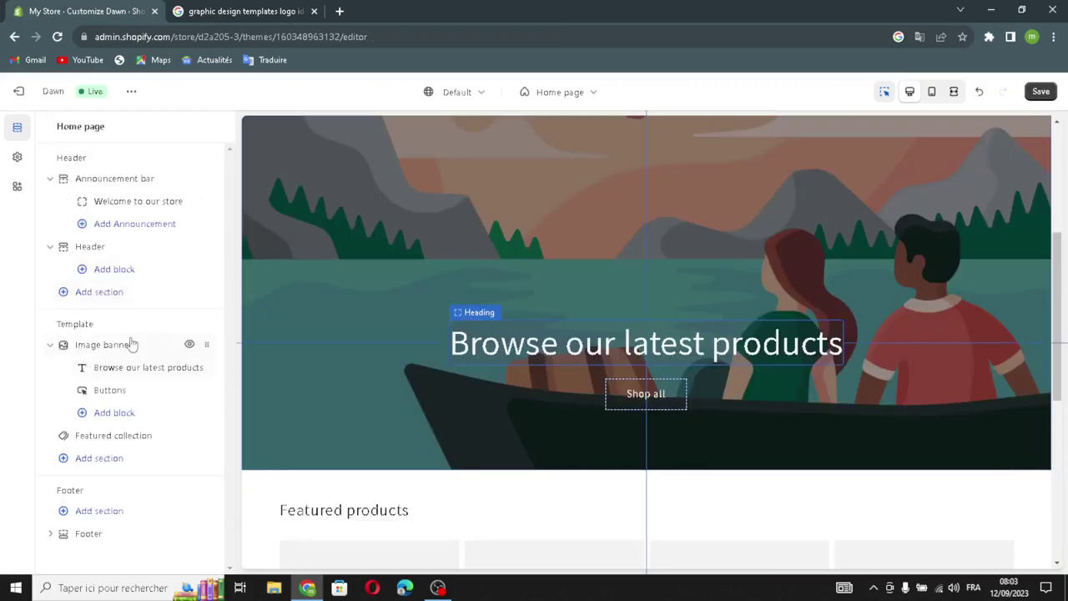
pyautogui.click(125, 345)
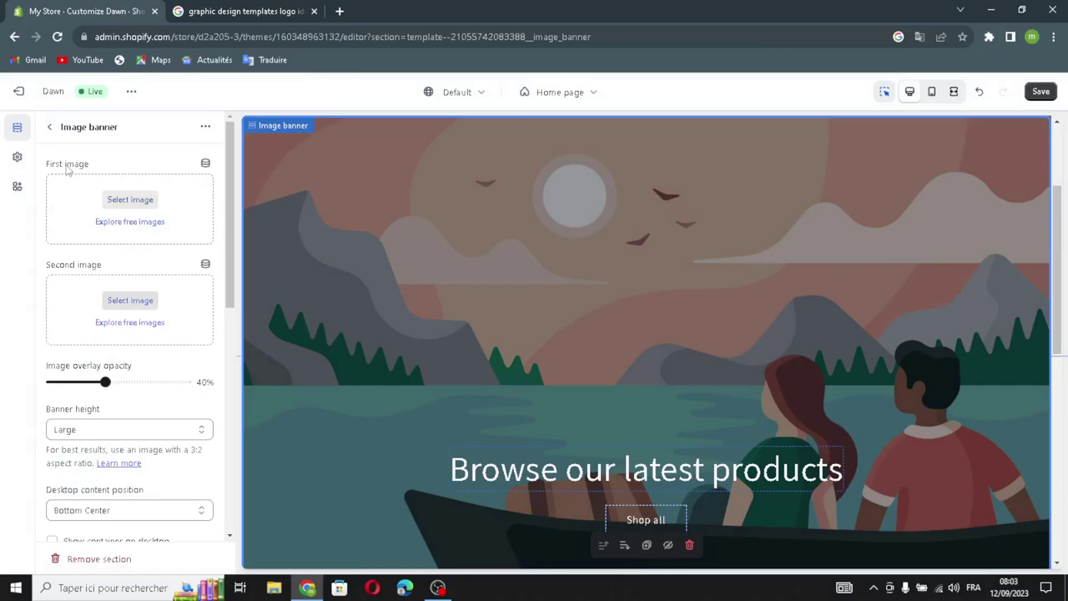
pyautogui.click(129, 205)
pyautogui.click(242, 11)
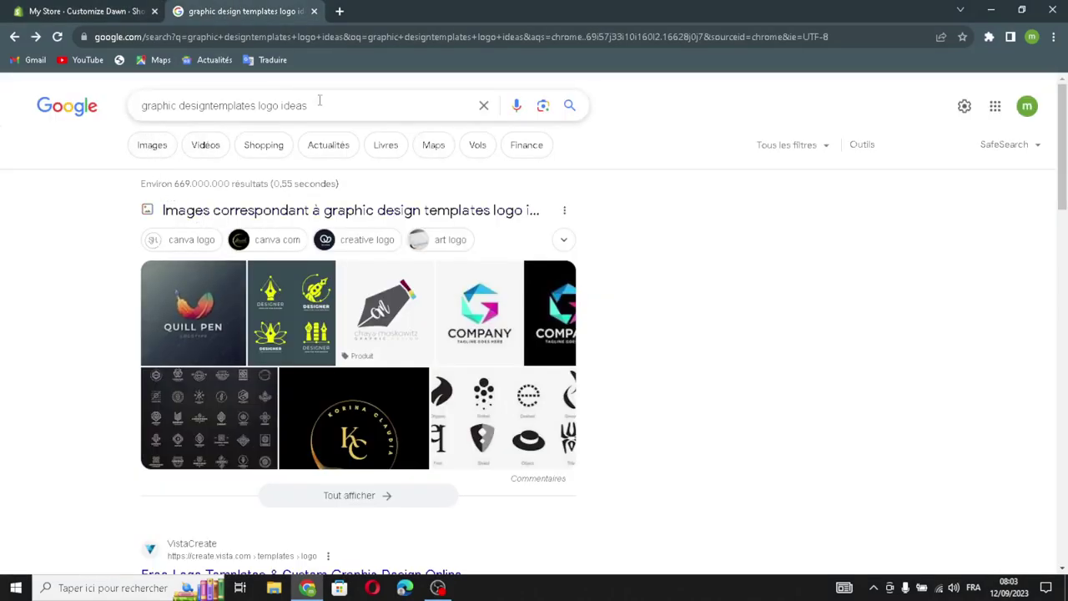
# - Search for 'graphic design templates' and upload the StockLayouts template image into the banner library
pyautogui.moveTo(308, 106); pyautogui.dragTo(257, 106)
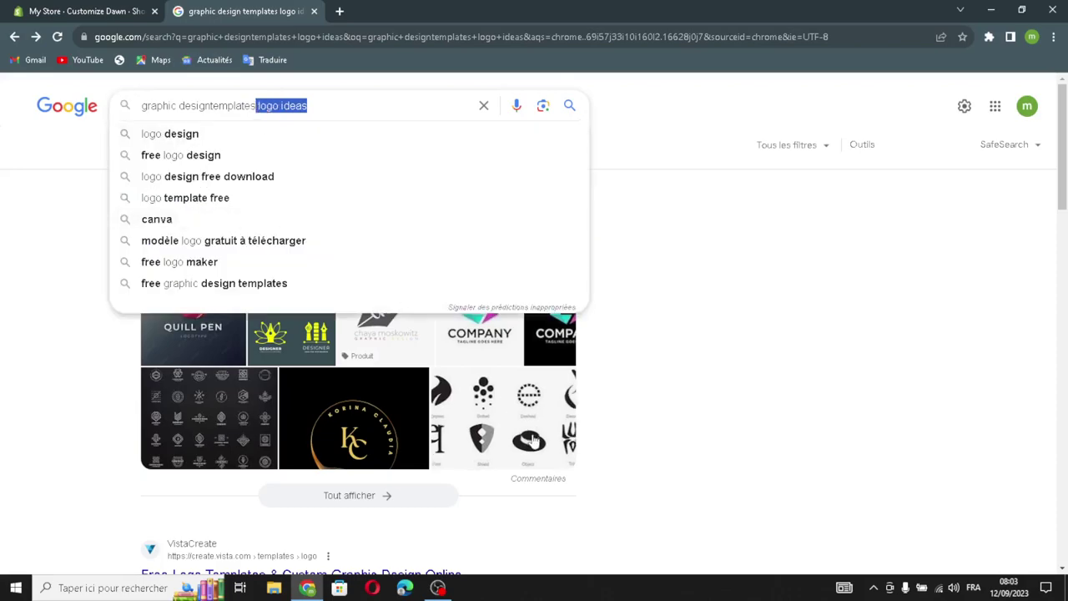
pyautogui.press('Return')
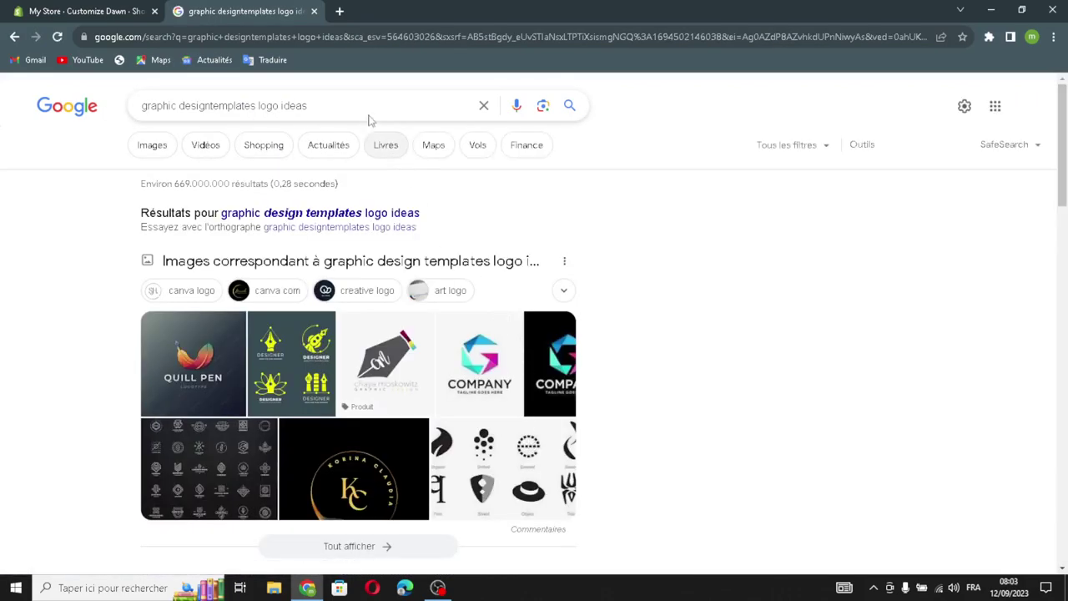
pyautogui.moveTo(308, 107); pyautogui.dragTo(262, 127)
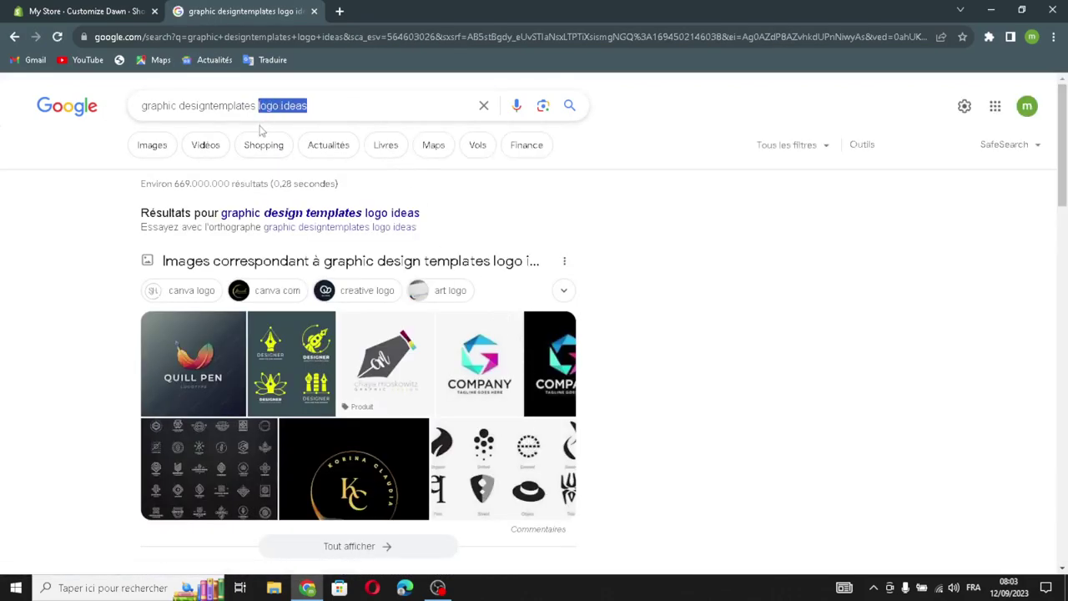
pyautogui.press('BackSpace')
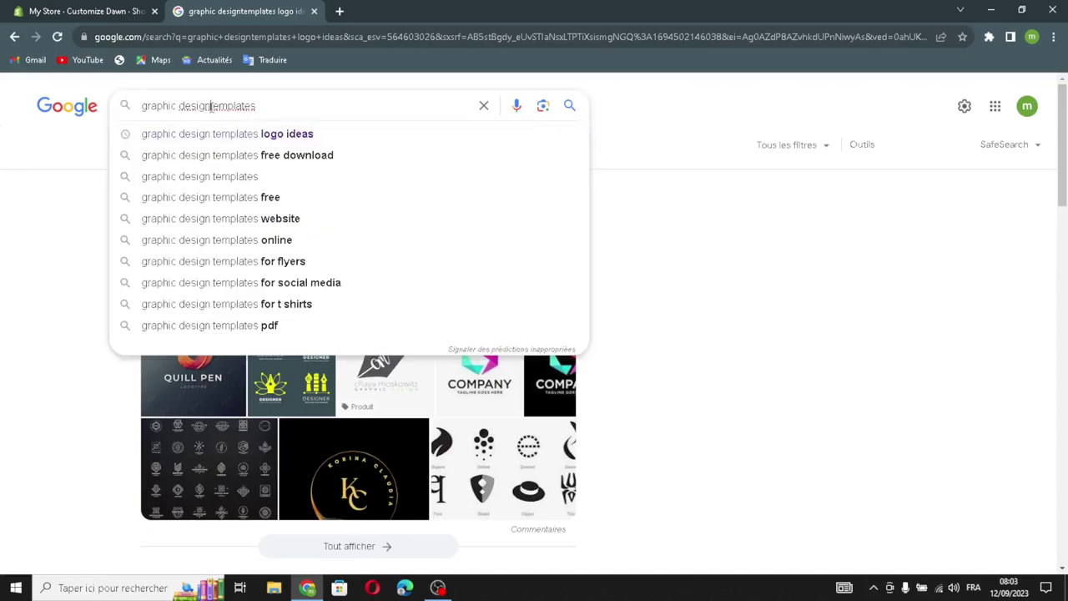
pyautogui.press('BackSpace')
pyautogui.write('s')
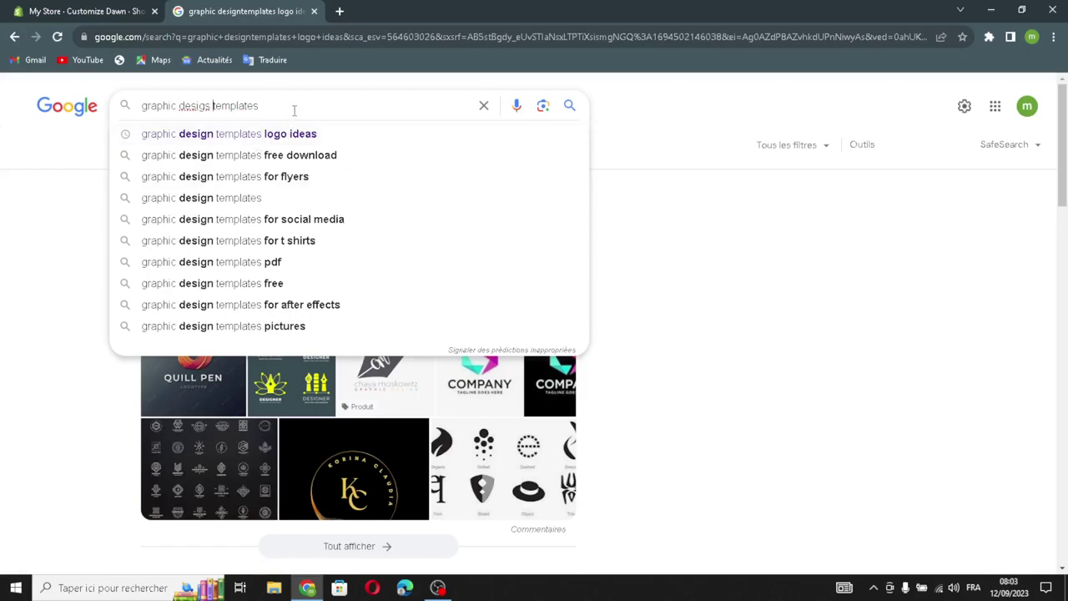
pyautogui.press('Return')
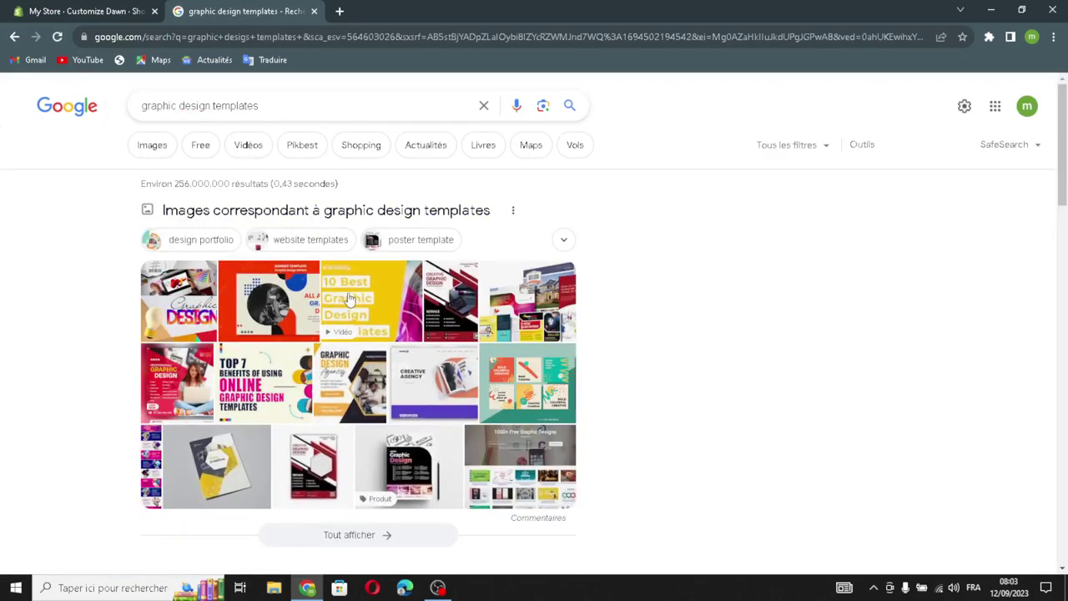
pyautogui.click(541, 310)
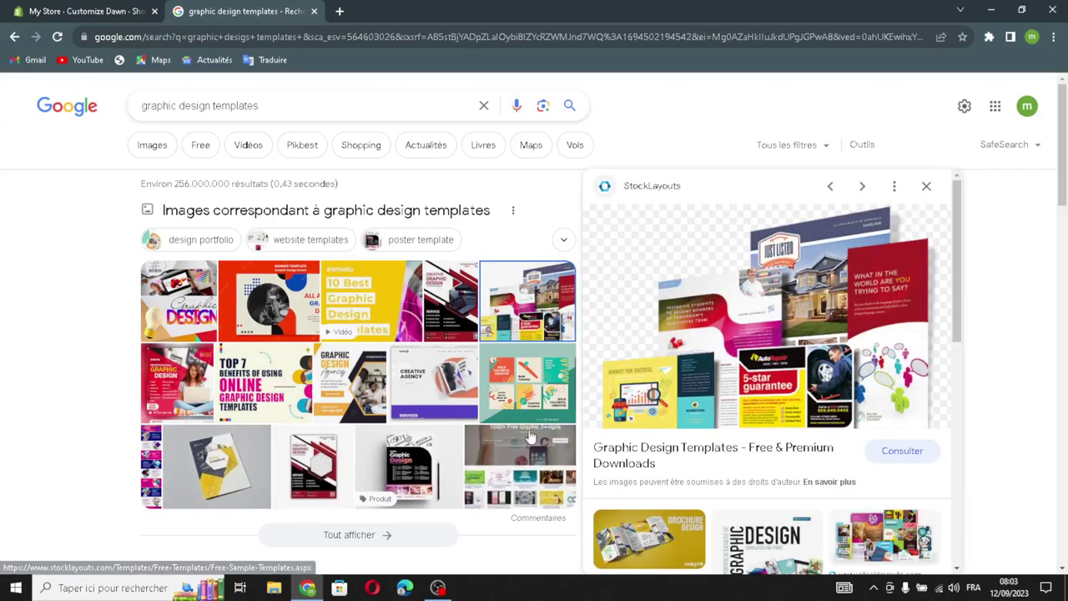
pyautogui.moveTo(821, 340); pyautogui.dragTo(649, 326)
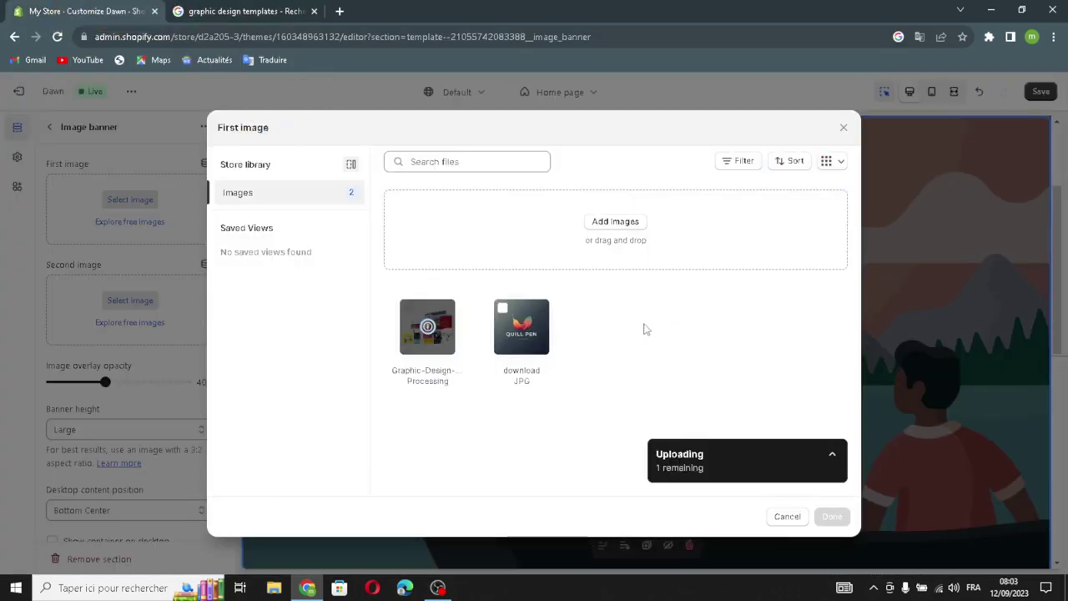
# - Use the uploaded template image as the banner's first image with Medium banner height
pyautogui.click(832, 517)
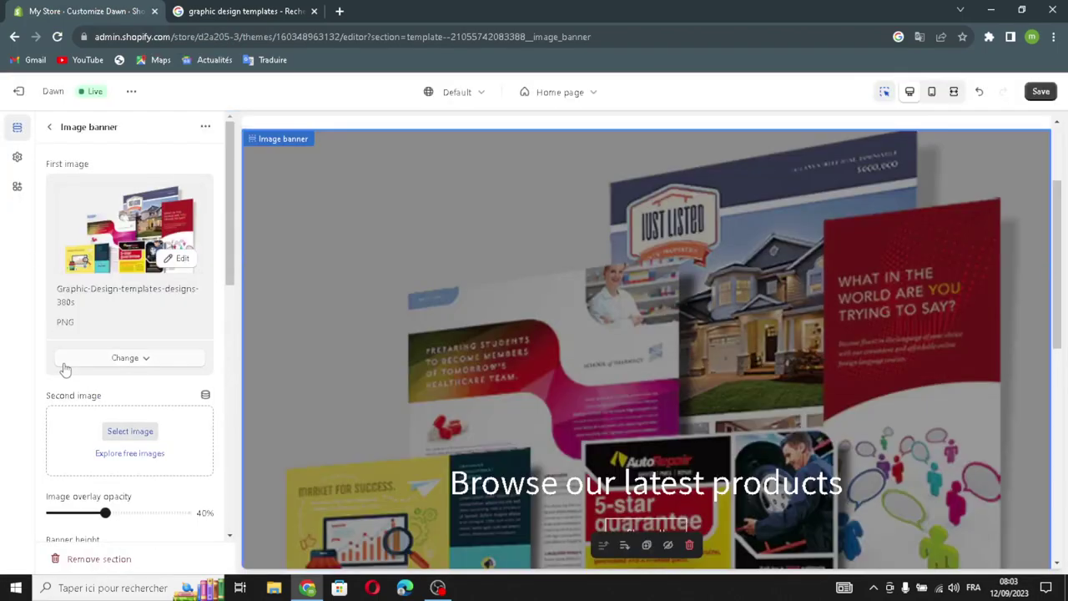
pyautogui.scroll(-1, 50, 396)
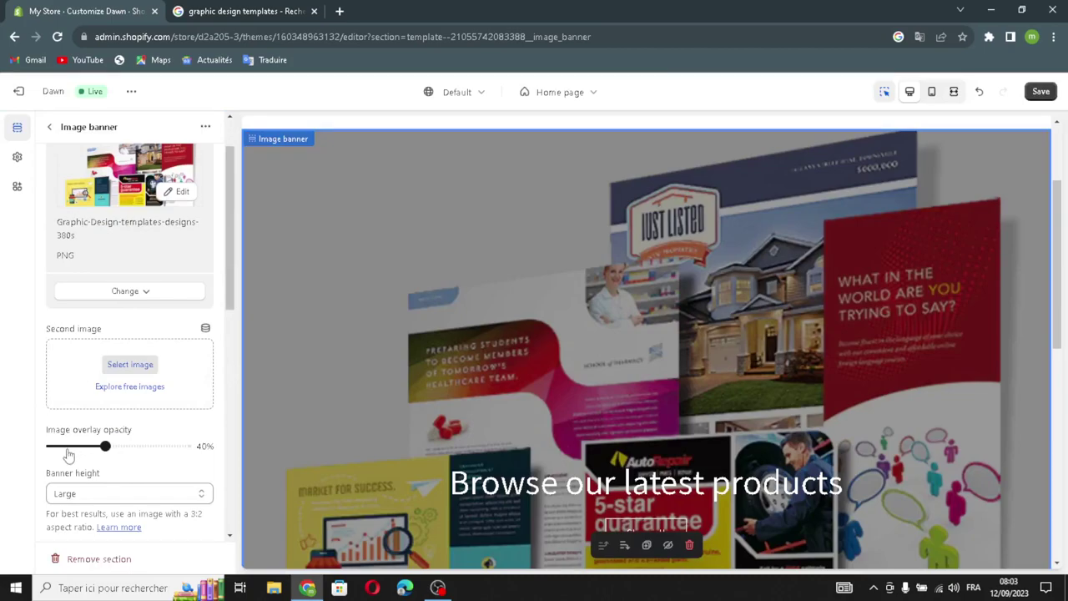
pyautogui.click(79, 494)
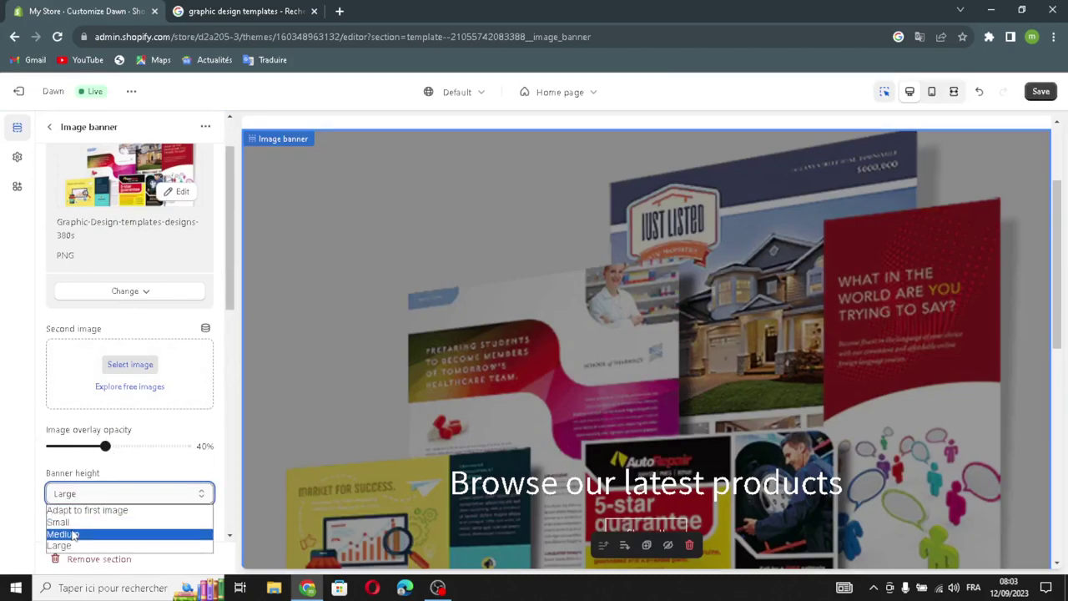
pyautogui.click(74, 534)
# - Keep the desktop content position at Bottom Center and alignment at Center
pyautogui.scroll(-2, 76, 493)
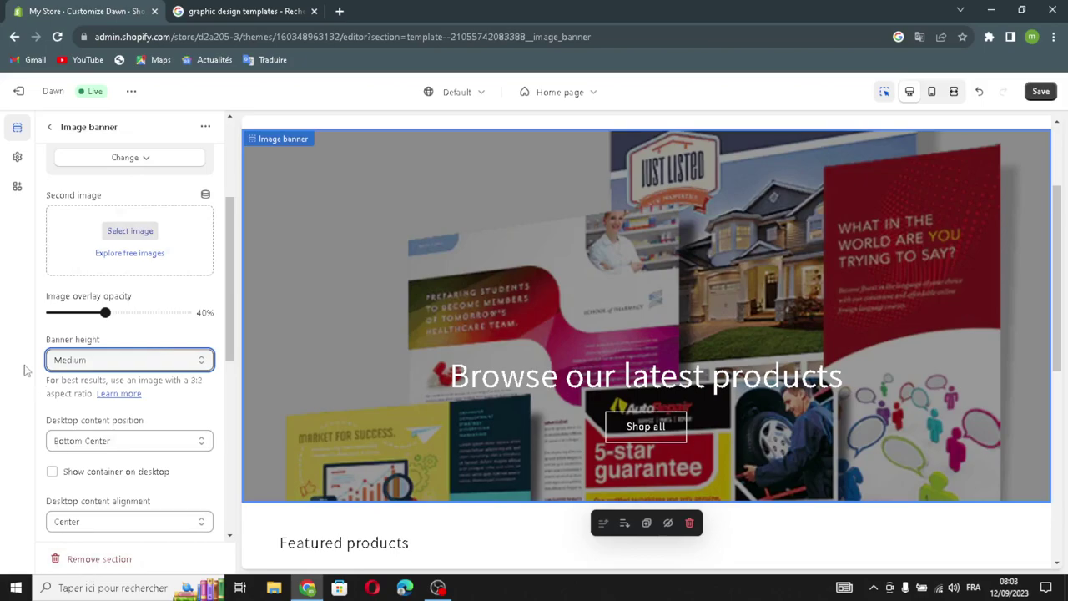
pyautogui.click(64, 442)
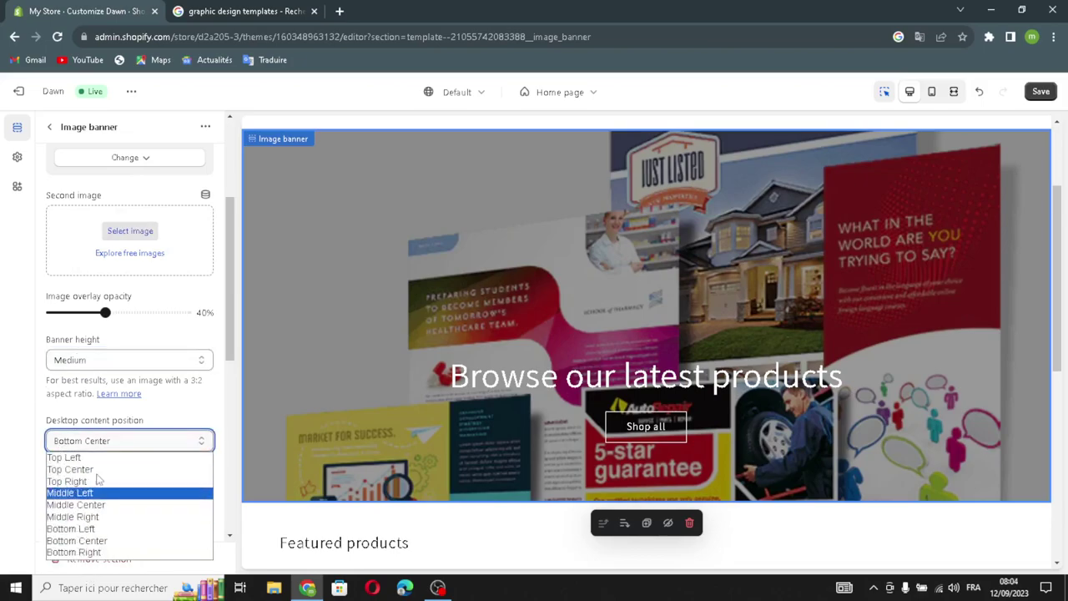
pyautogui.click(103, 442)
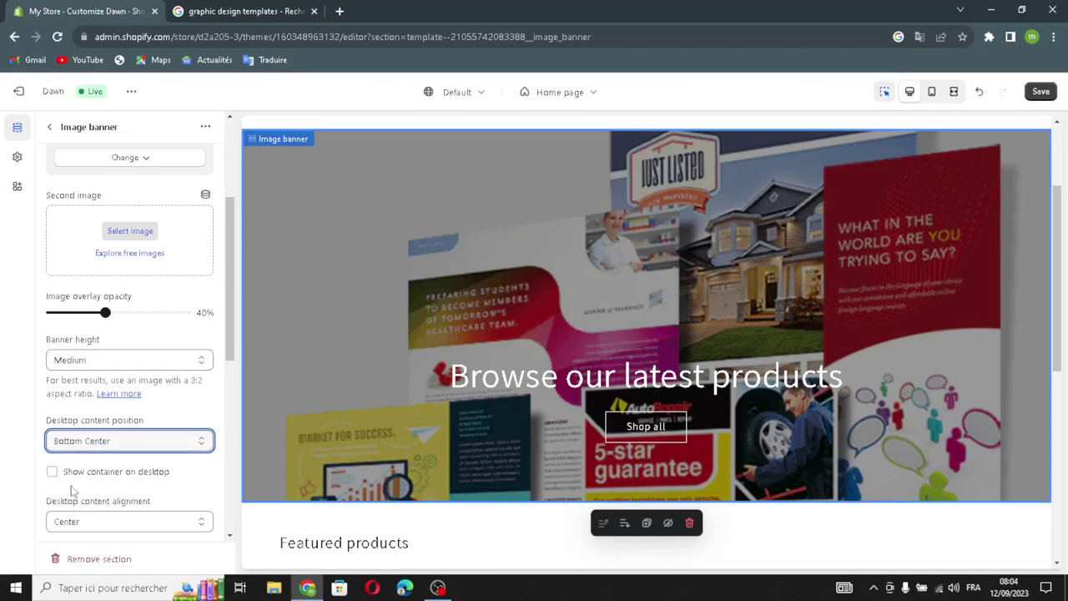
pyautogui.scroll(-2, 71, 491)
pyautogui.click(111, 391)
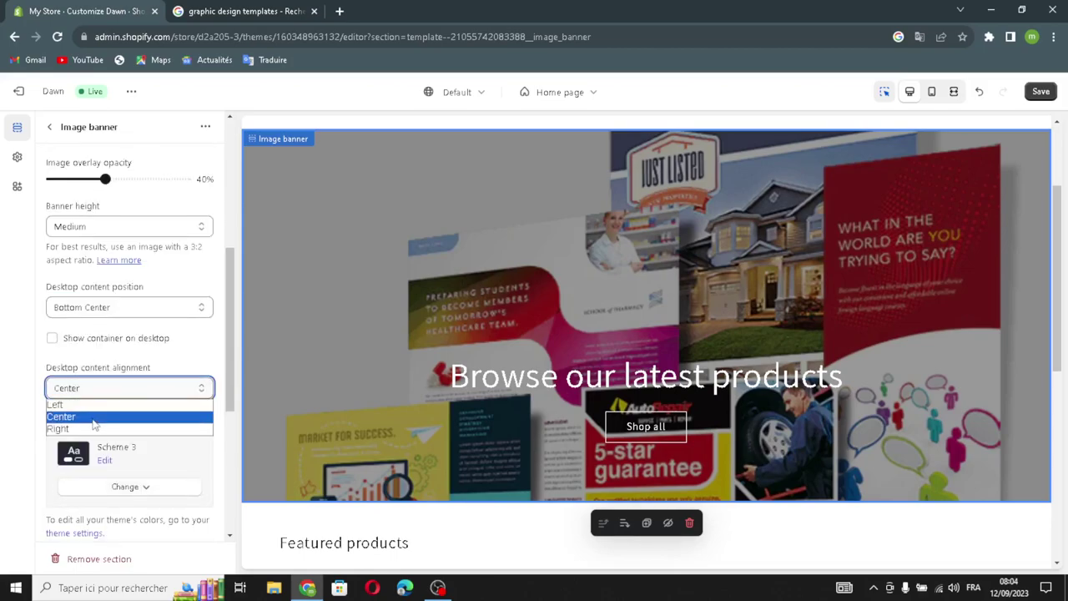
pyautogui.click(94, 419)
# - Enable Stack images on mobile and Show container on mobile for the banner
pyautogui.scroll(-2, 80, 462)
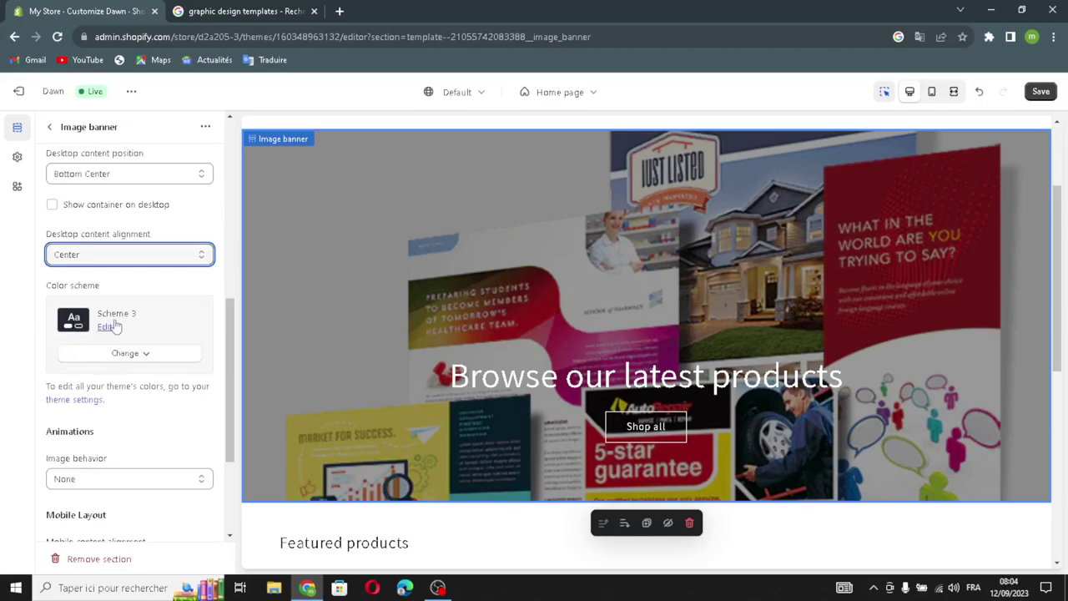
pyautogui.scroll(-1, 92, 479)
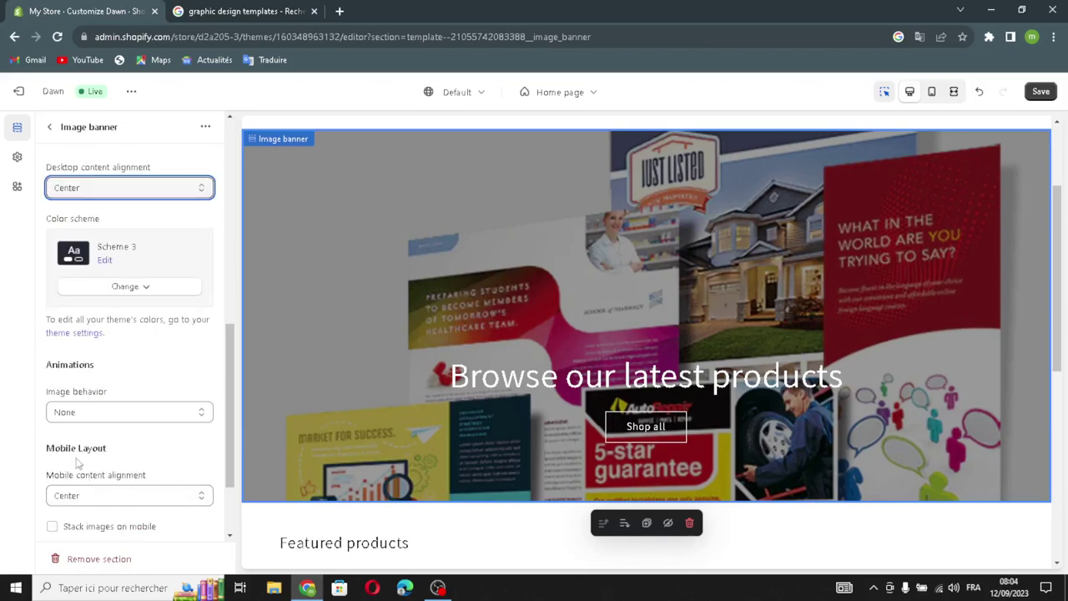
pyautogui.scroll(-2, 119, 457)
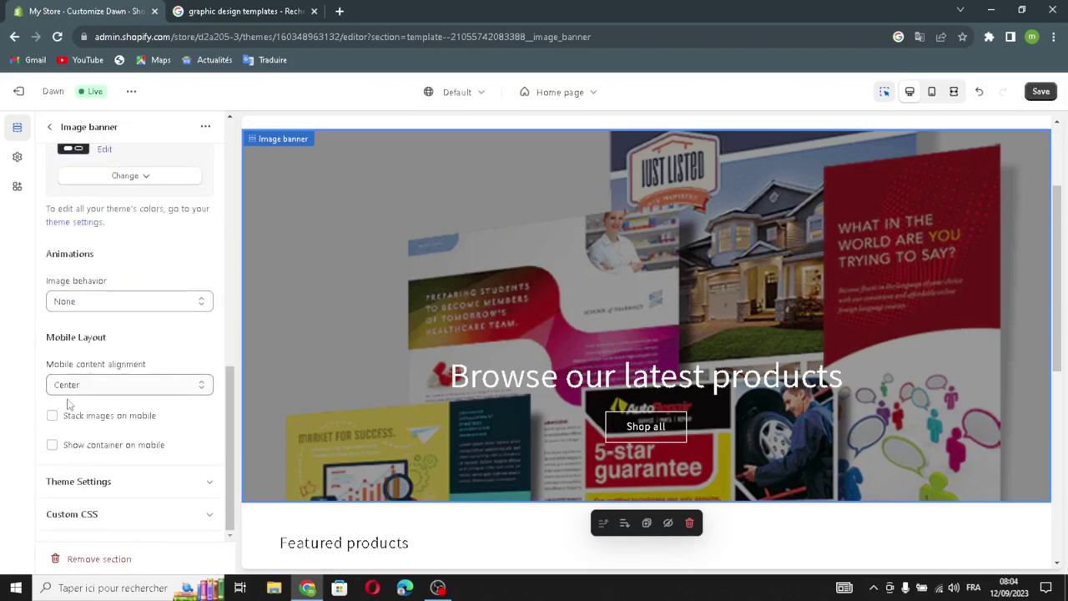
pyautogui.click(51, 416)
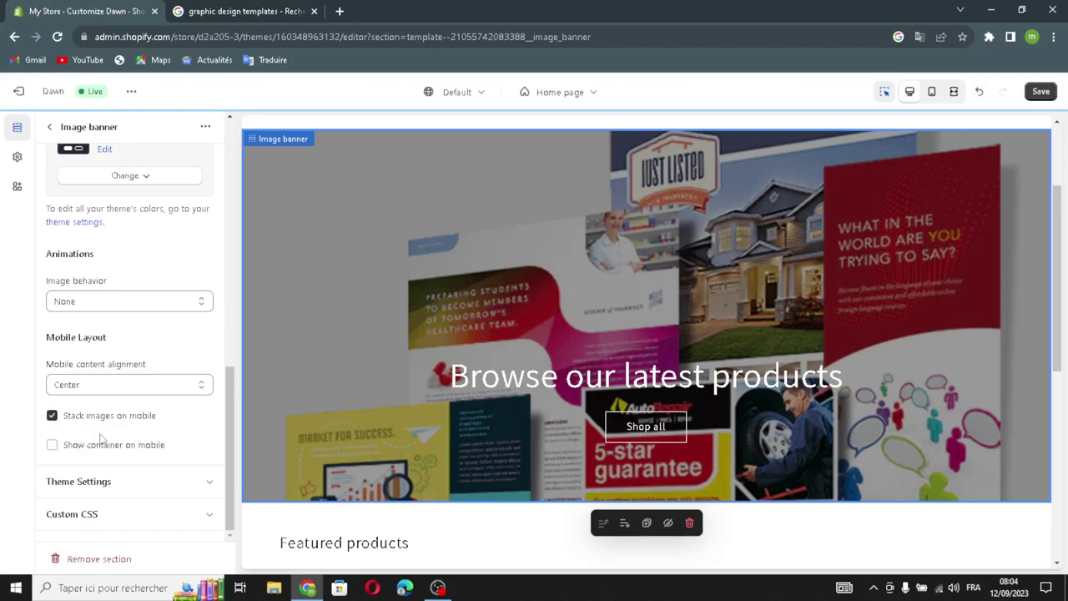
pyautogui.click(52, 444)
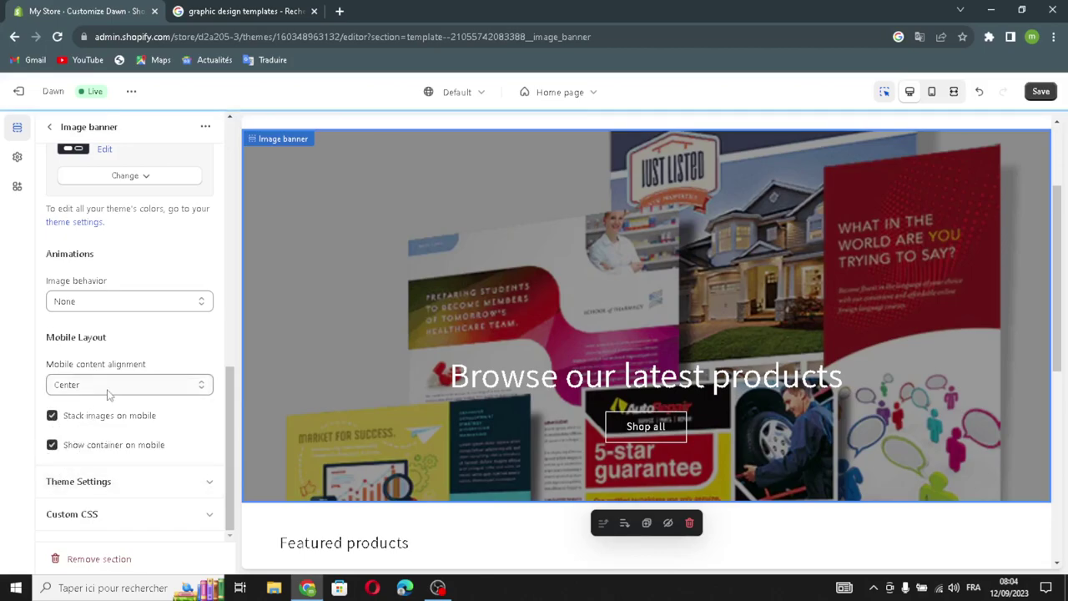
pyautogui.scroll(3, 52, 177)
pyautogui.scroll(4, 50, 171)
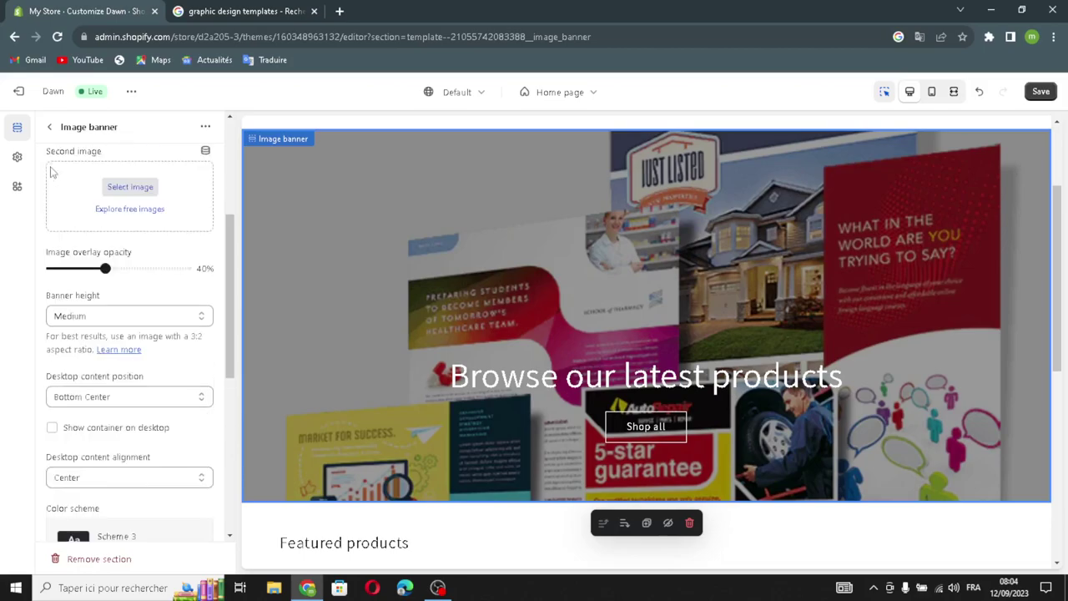
pyautogui.click(52, 129)
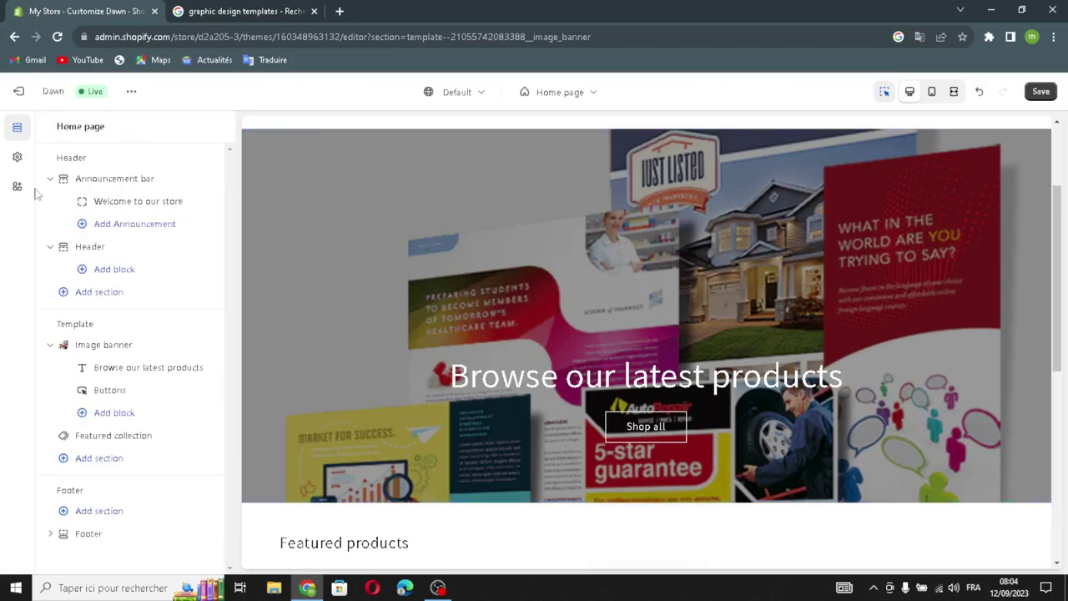
# - Generate a banner heading from 'graphic design templates', apply the first suggestion, and set it Medium
pyautogui.click(114, 365)
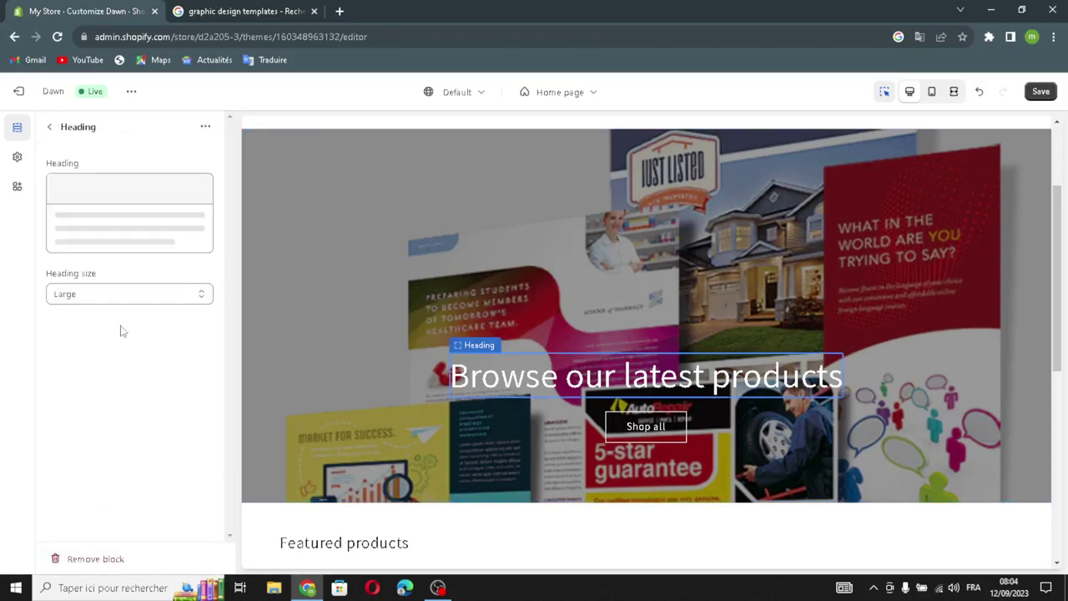
pyautogui.click(60, 187)
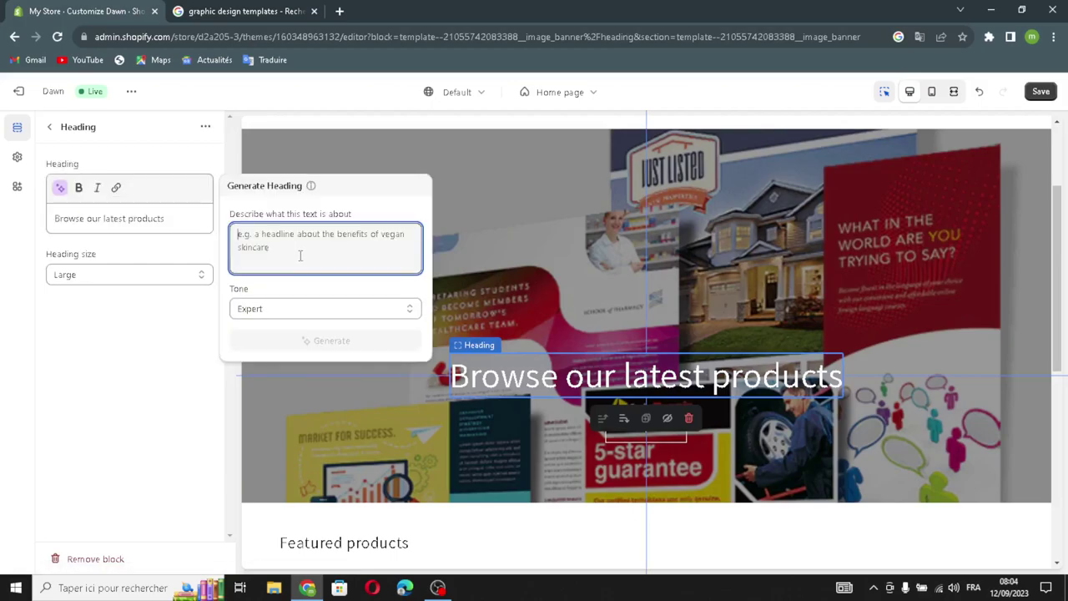
pyautogui.write('graphic')
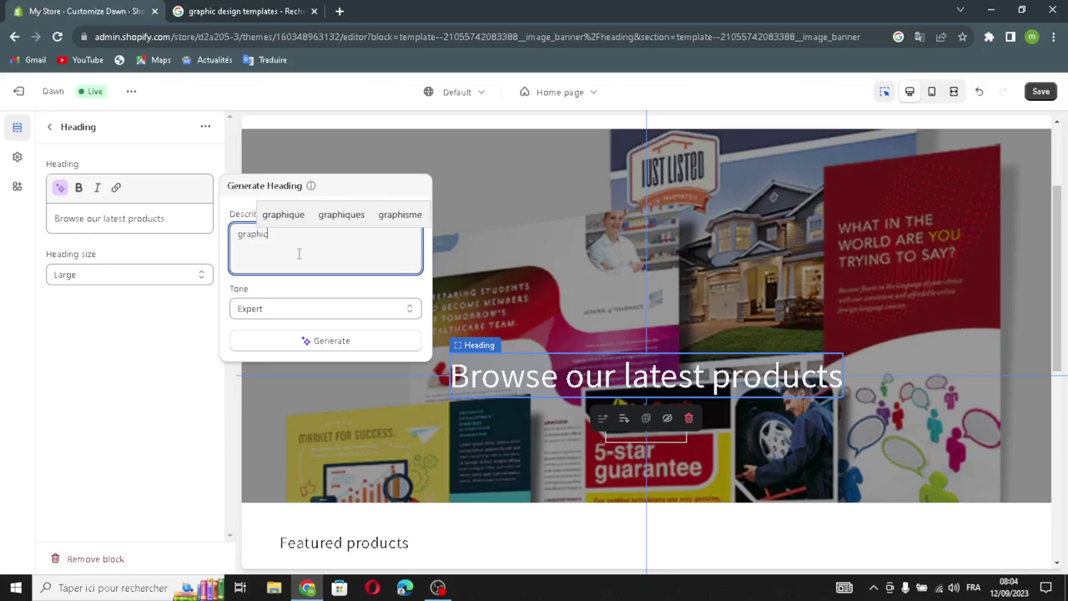
pyautogui.write(' design templates')
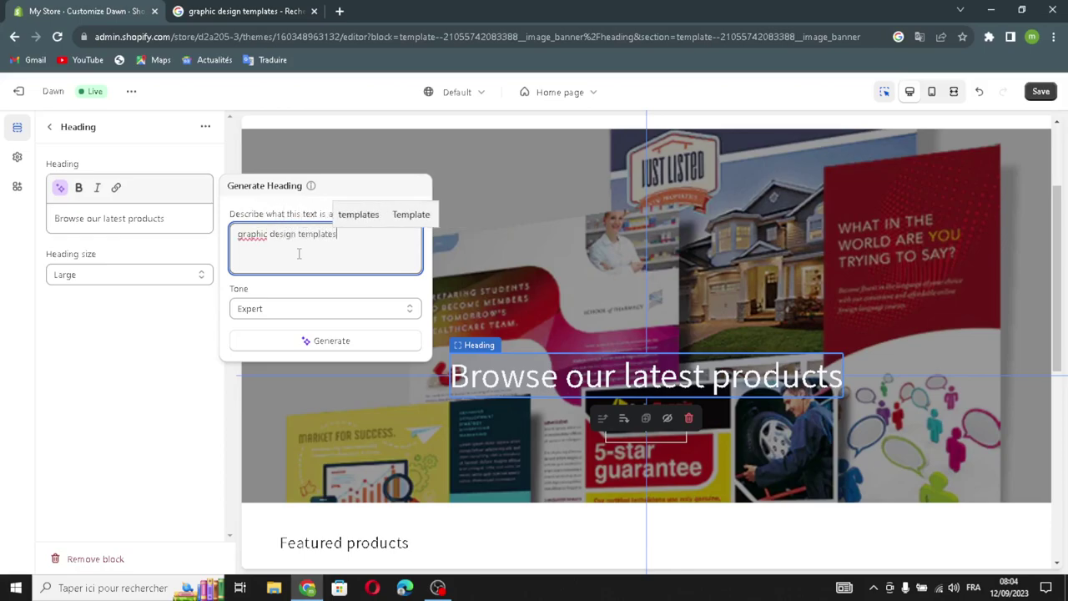
pyautogui.click(306, 340)
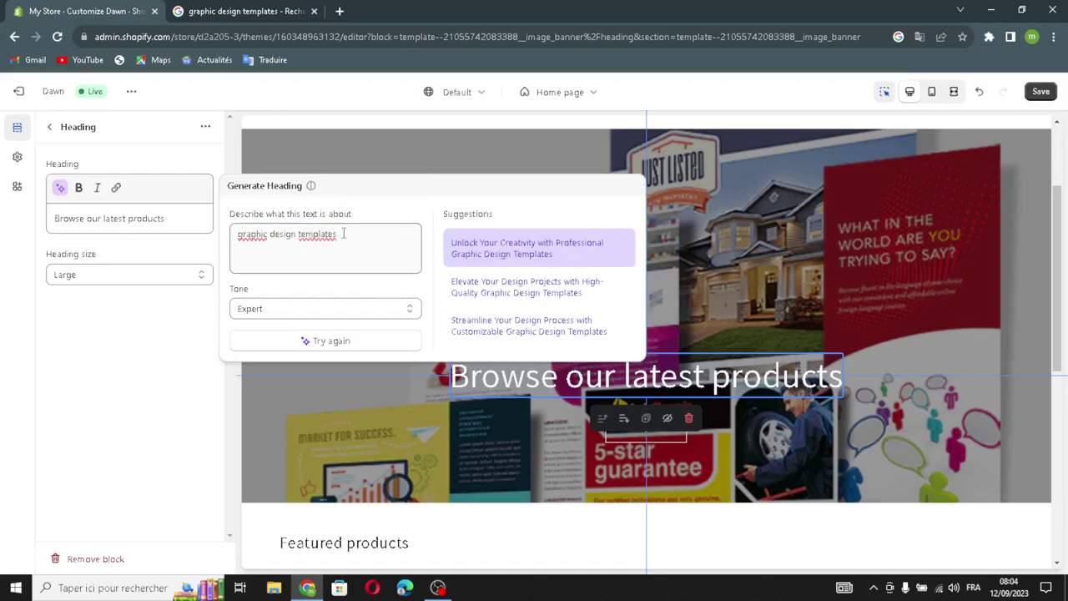
pyautogui.click(533, 242)
pyautogui.click(101, 302)
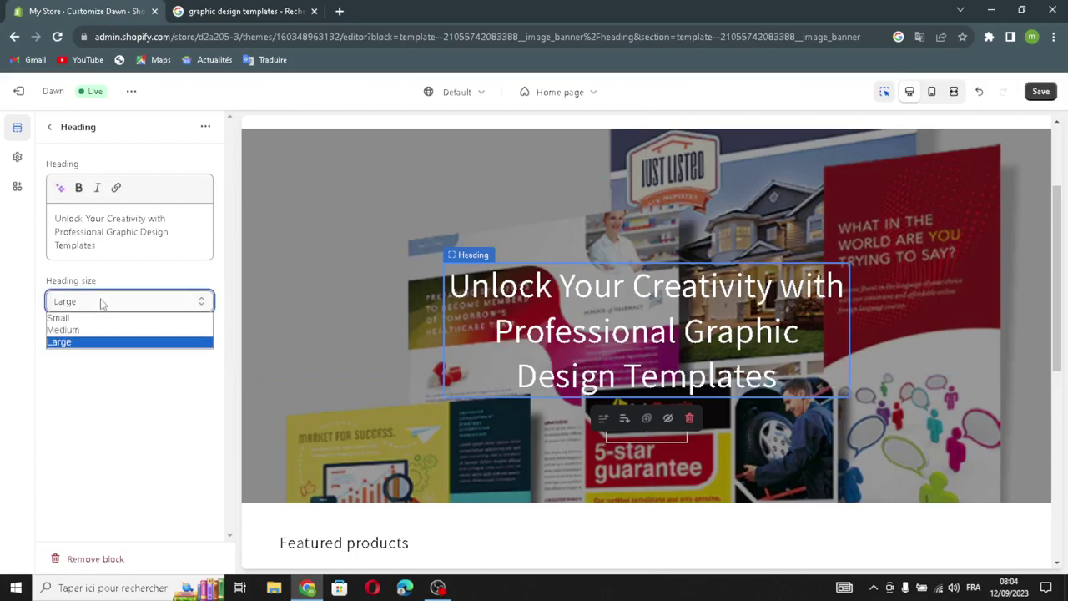
pyautogui.click(88, 330)
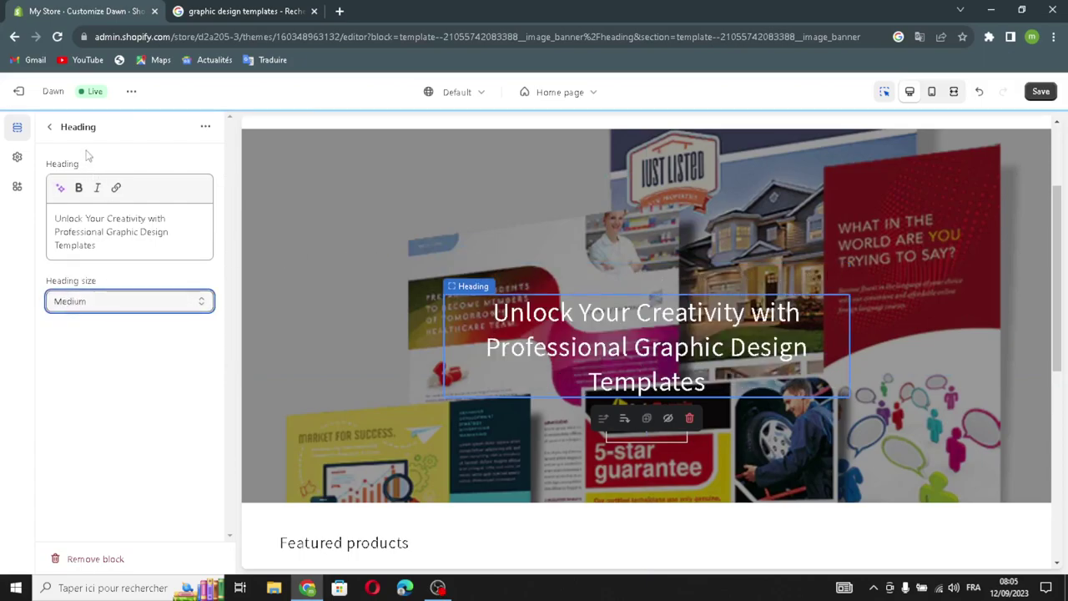
pyautogui.click(49, 126)
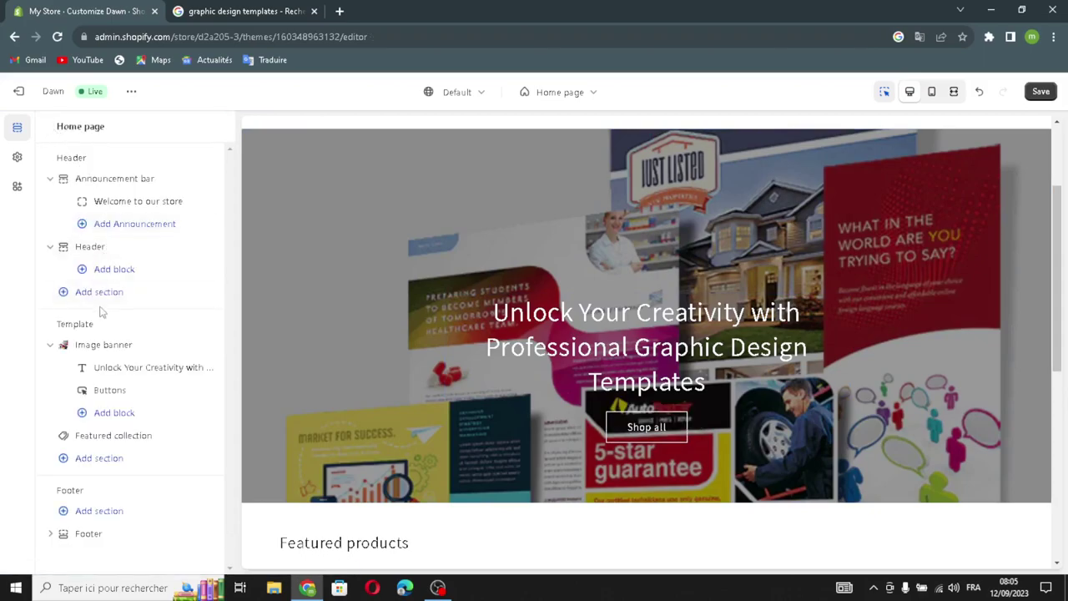
# - Check the banner's first button label and leave it as Shop all
pyautogui.click(101, 390)
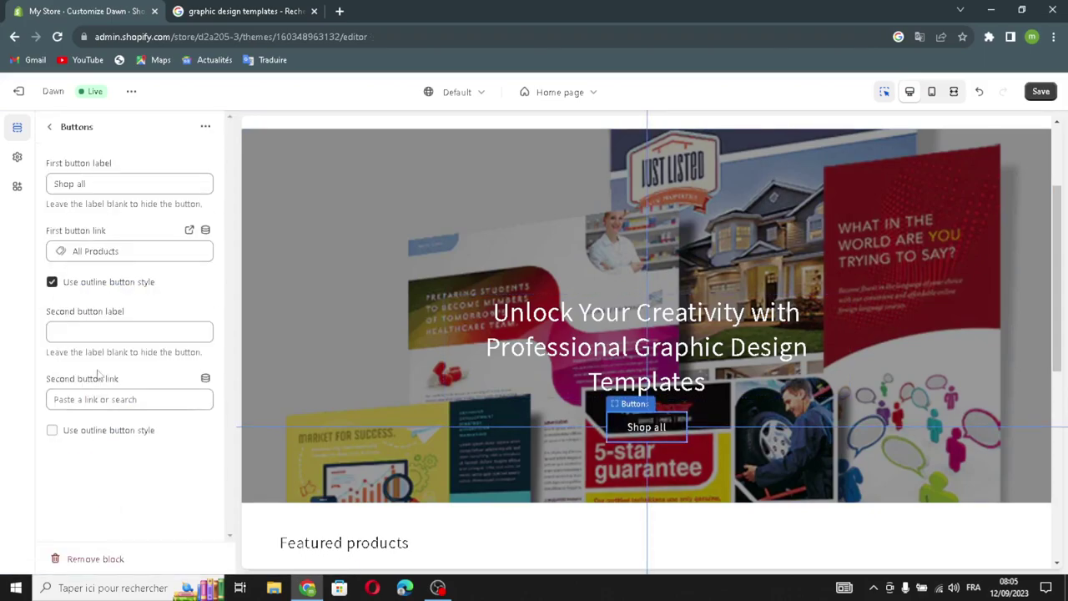
pyautogui.click(114, 184)
pyautogui.click(129, 170)
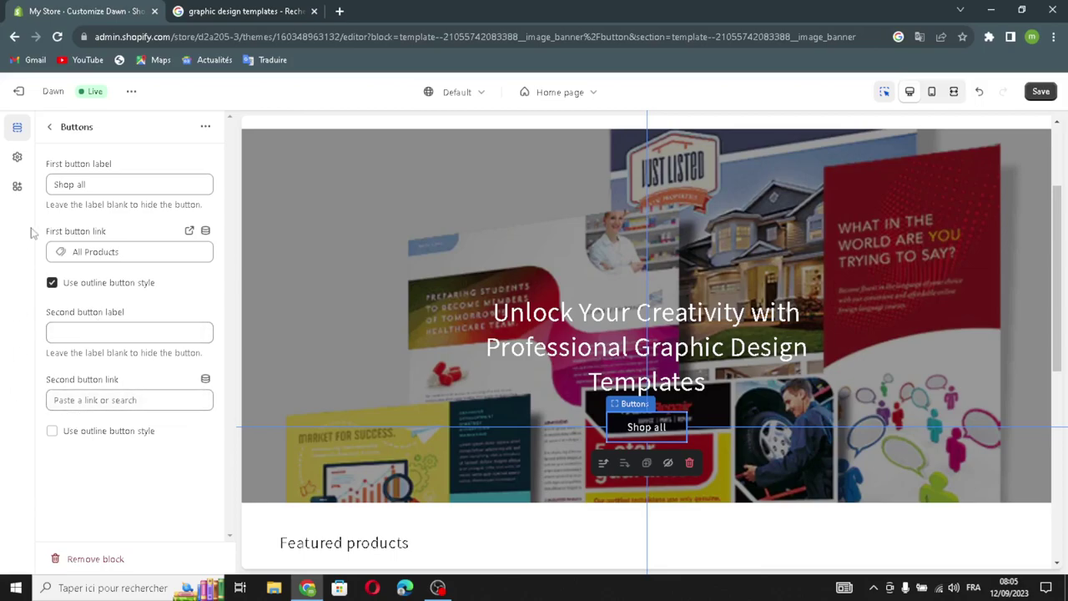
# - Go back to the home page section list and open the Featured collection section
pyautogui.click(49, 128)
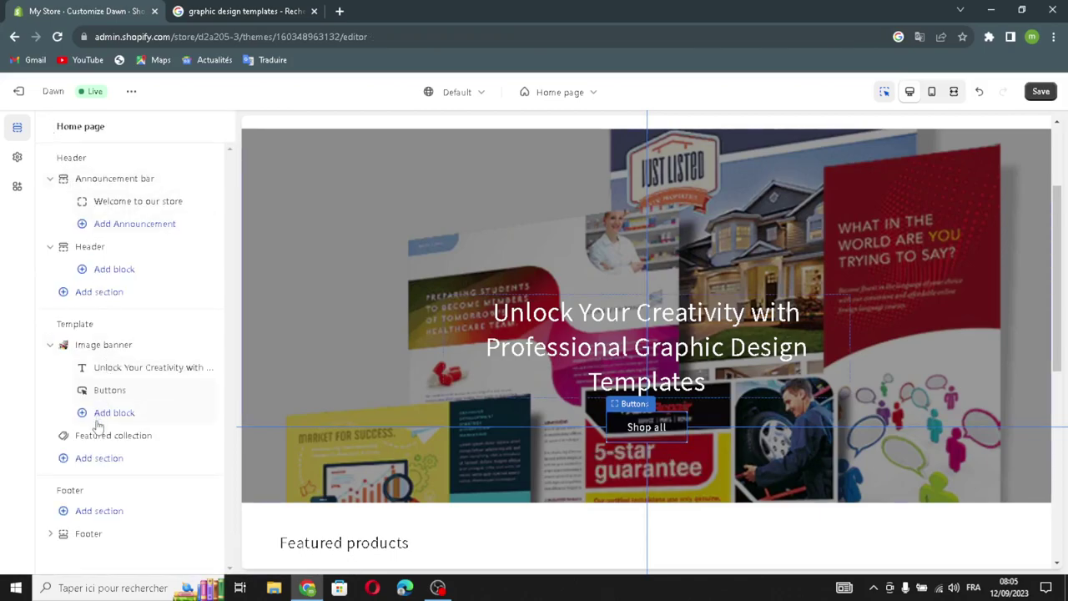
pyautogui.moveTo(92, 449)
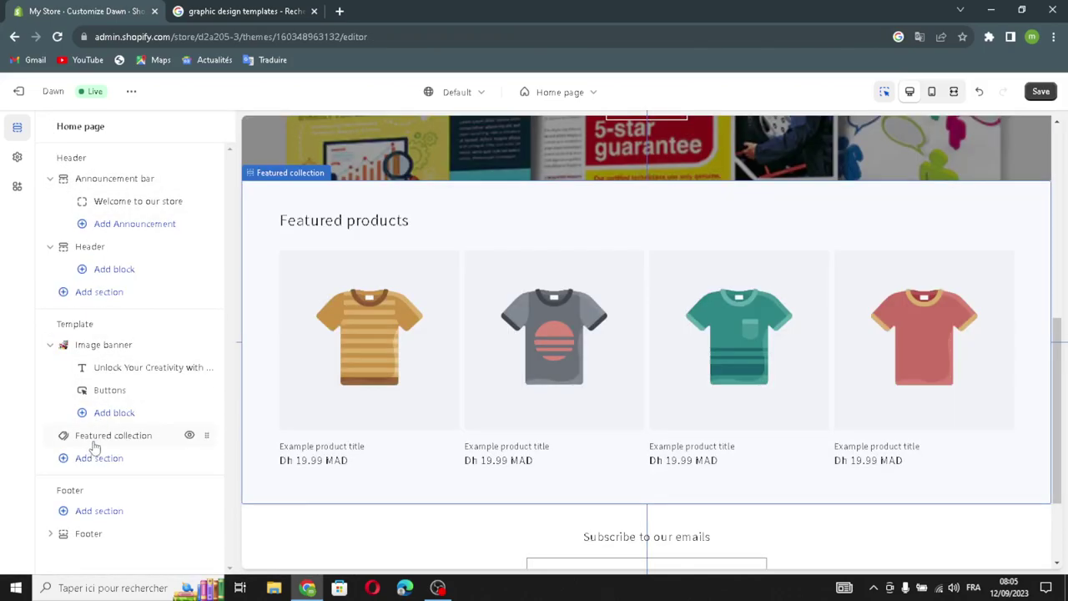
pyautogui.click(93, 442)
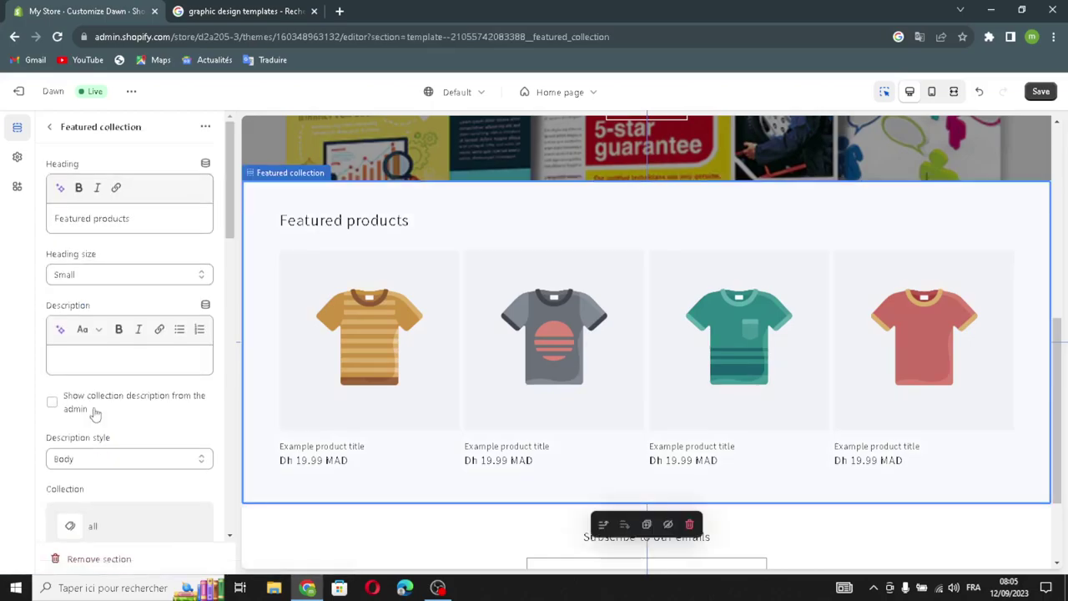
# - Generate an AI heading from 'graphic design templates' and apply 'Unlock Your Creativity with Professional Graphic Design Templates.'
pyautogui.click(60, 188)
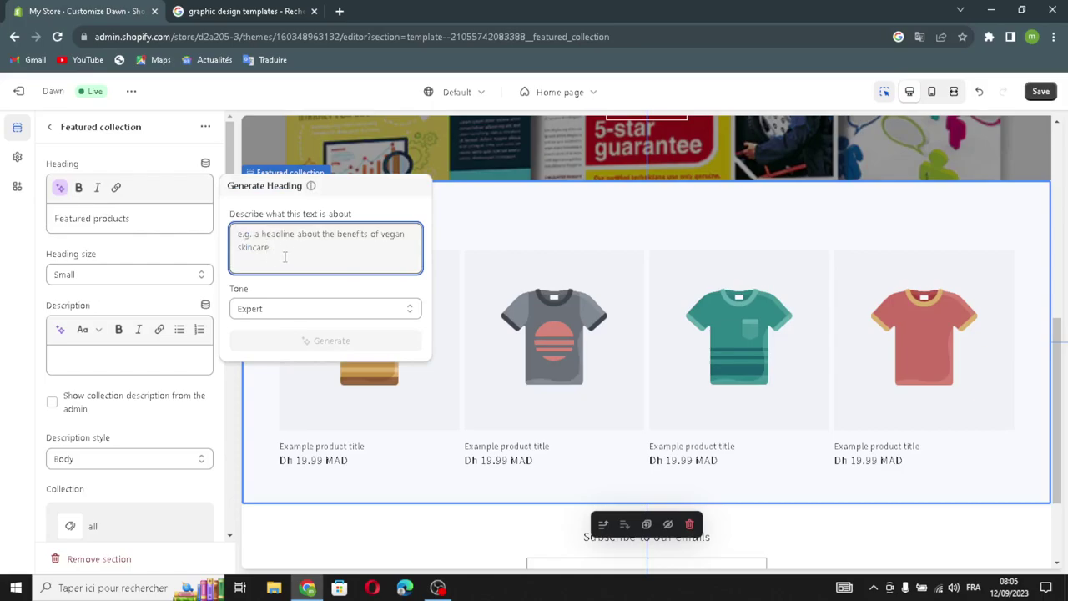
pyautogui.write('graphic design templates')
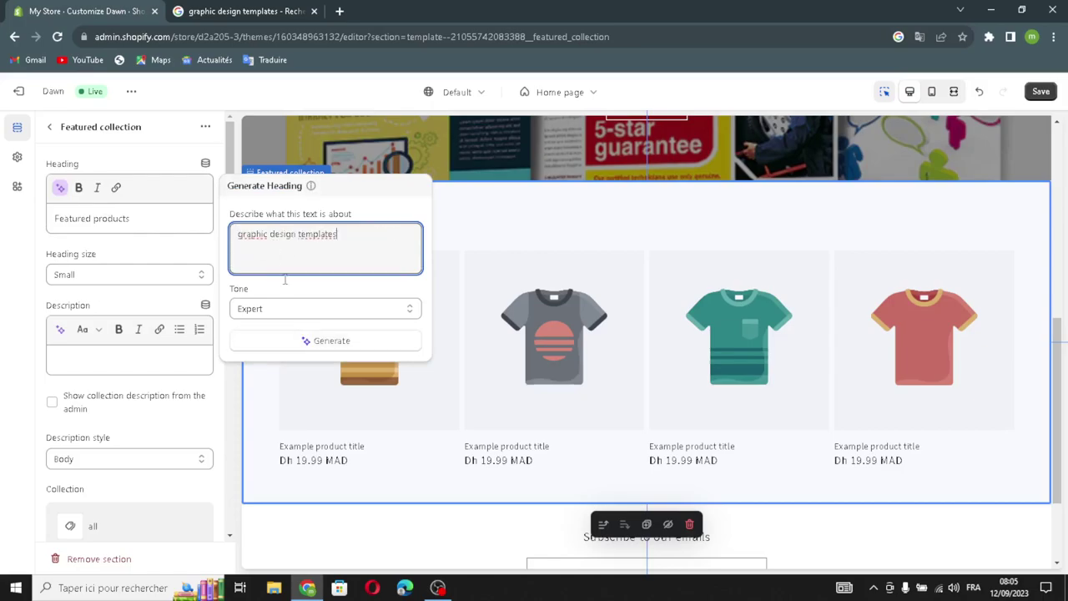
pyautogui.click(298, 342)
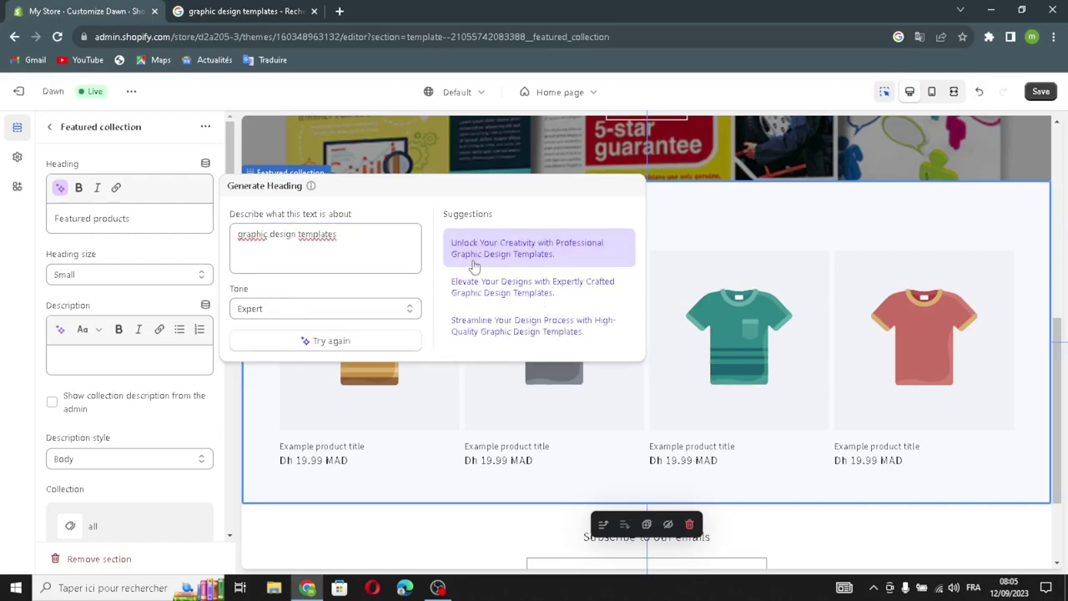
pyautogui.click(473, 264)
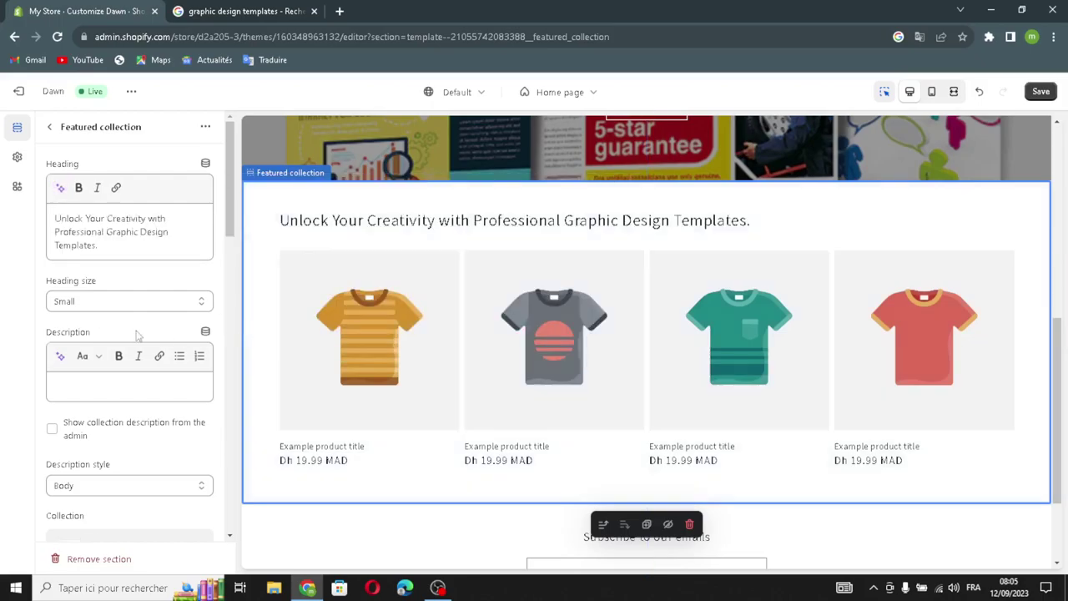
# - Generate AI description suggestions from the same topic and apply the first one
pyautogui.click(59, 357)
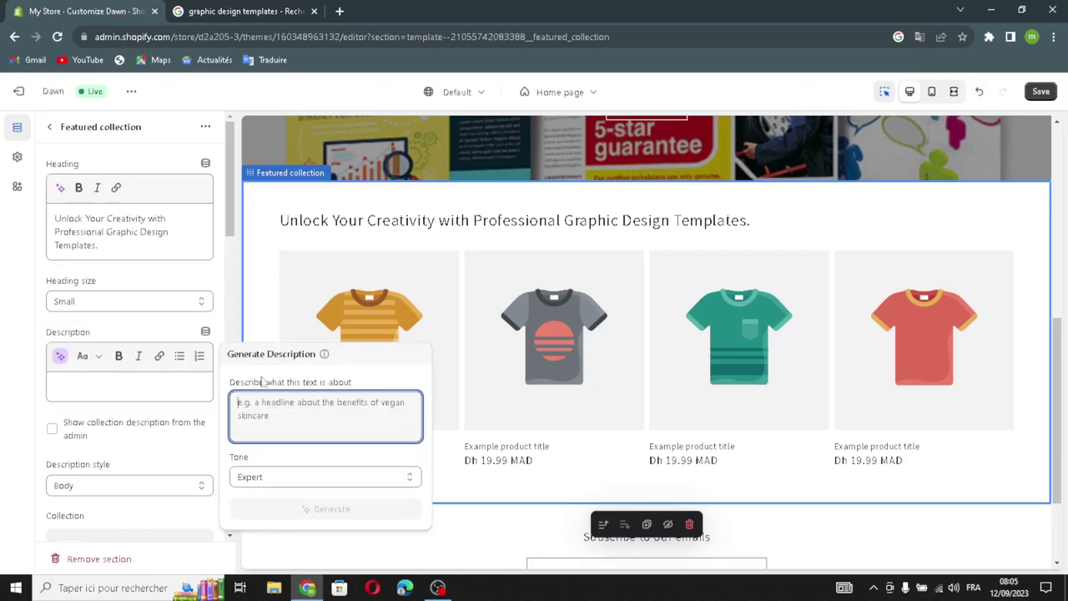
pyautogui.write('graphic design templates')
pyautogui.click(299, 509)
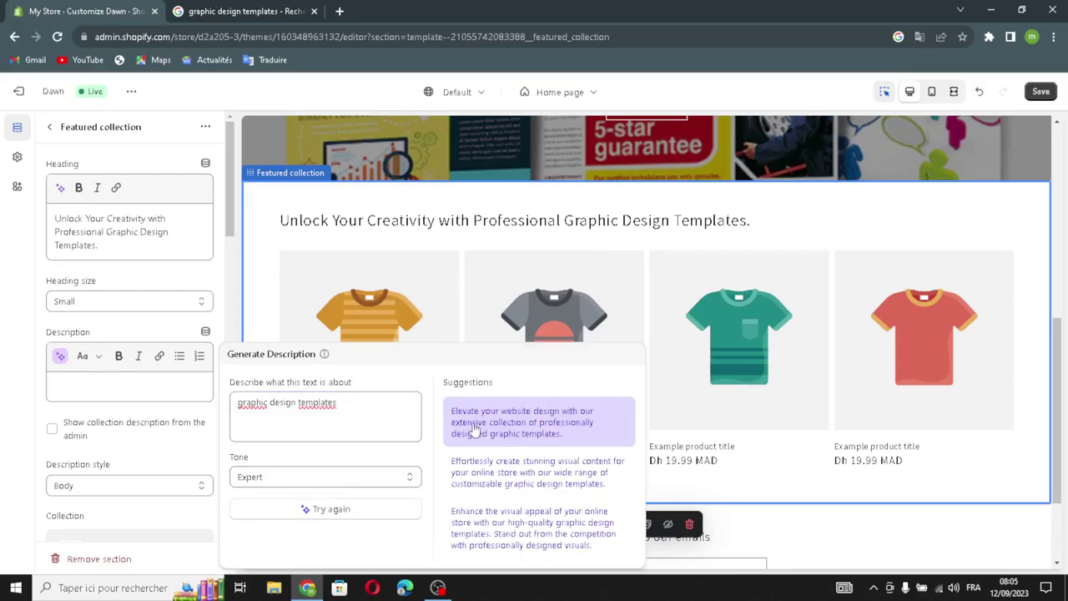
pyautogui.click(473, 429)
# - Show the collection description in Body style, make products full width, and enable the desktop carousel
pyautogui.click(53, 455)
pyautogui.scroll(-2, 54, 455)
pyautogui.click(84, 379)
pyautogui.click(85, 380)
pyautogui.scroll(-4, 87, 468)
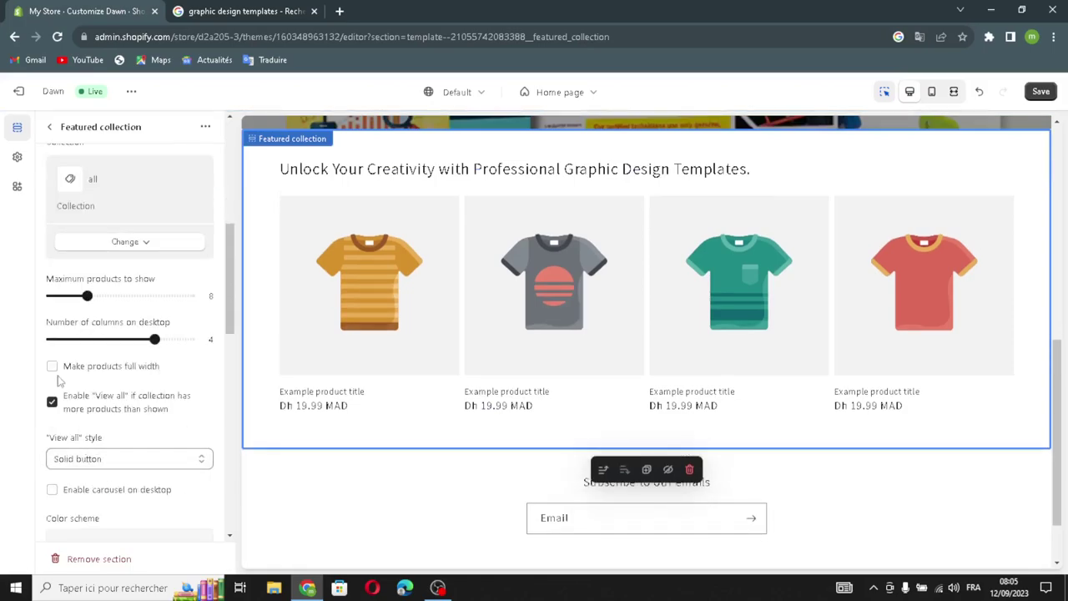
pyautogui.click(51, 368)
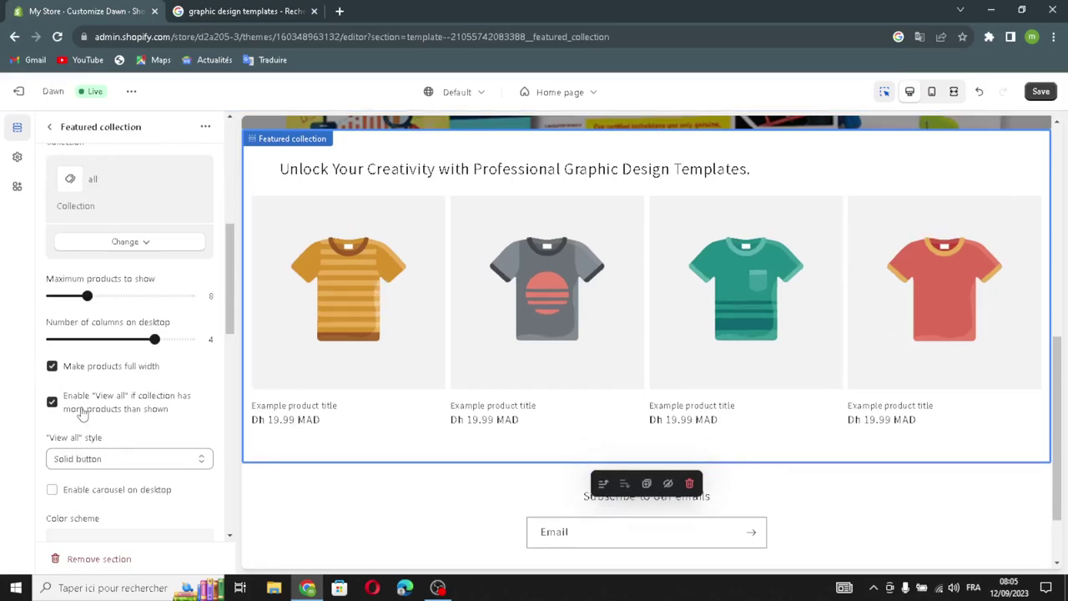
pyautogui.scroll(-1, 99, 443)
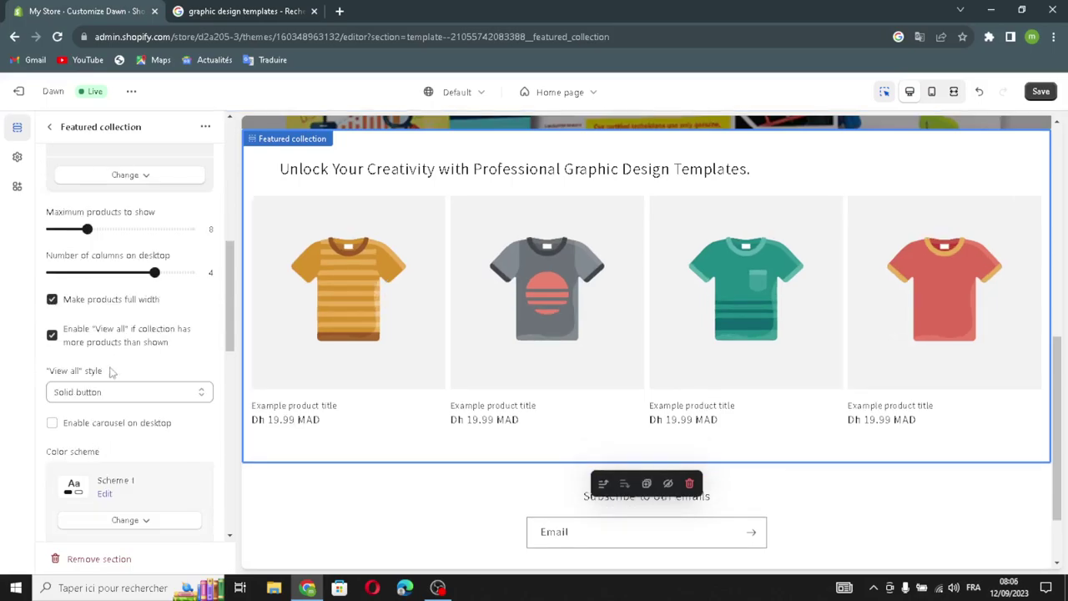
pyautogui.click(51, 423)
# - Turn on vendor, product rating, quick add and mobile swipe for the featured product cards
pyautogui.scroll(-8, 125, 467)
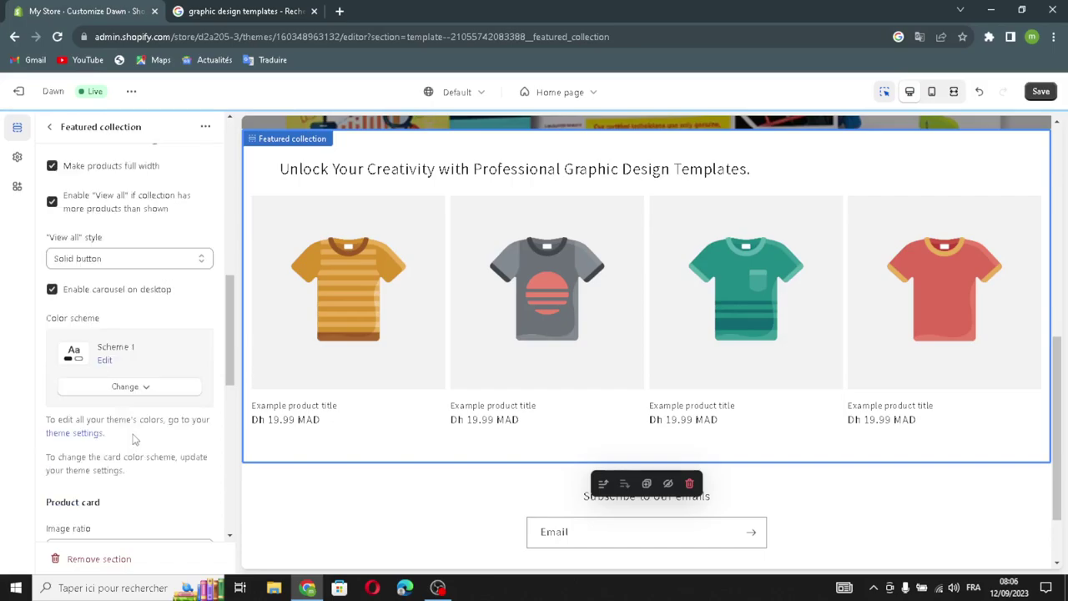
pyautogui.scroll(3, 91, 458)
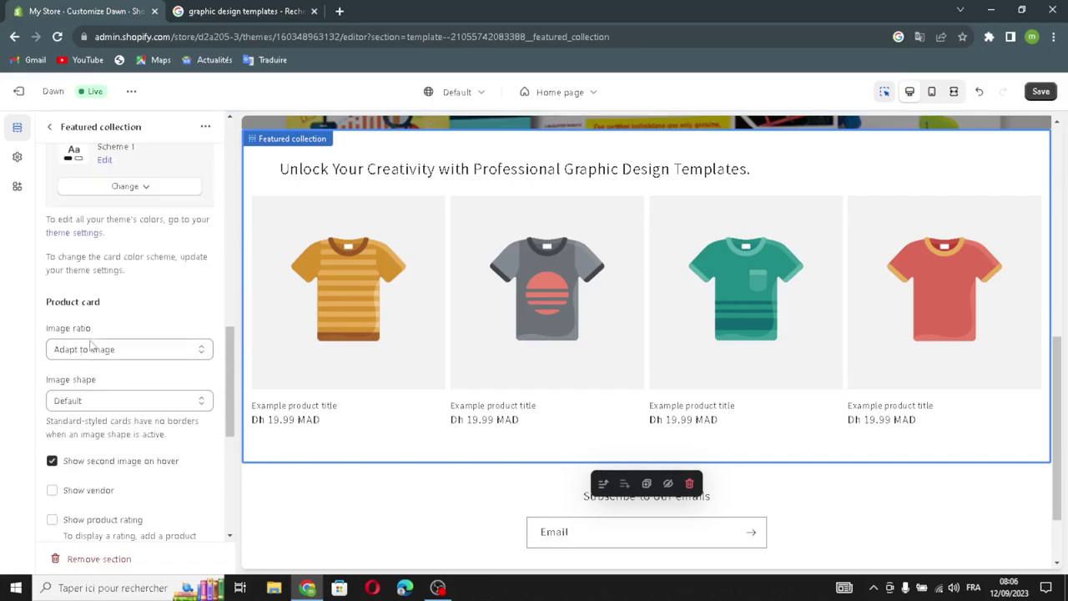
pyautogui.scroll(-2, 103, 414)
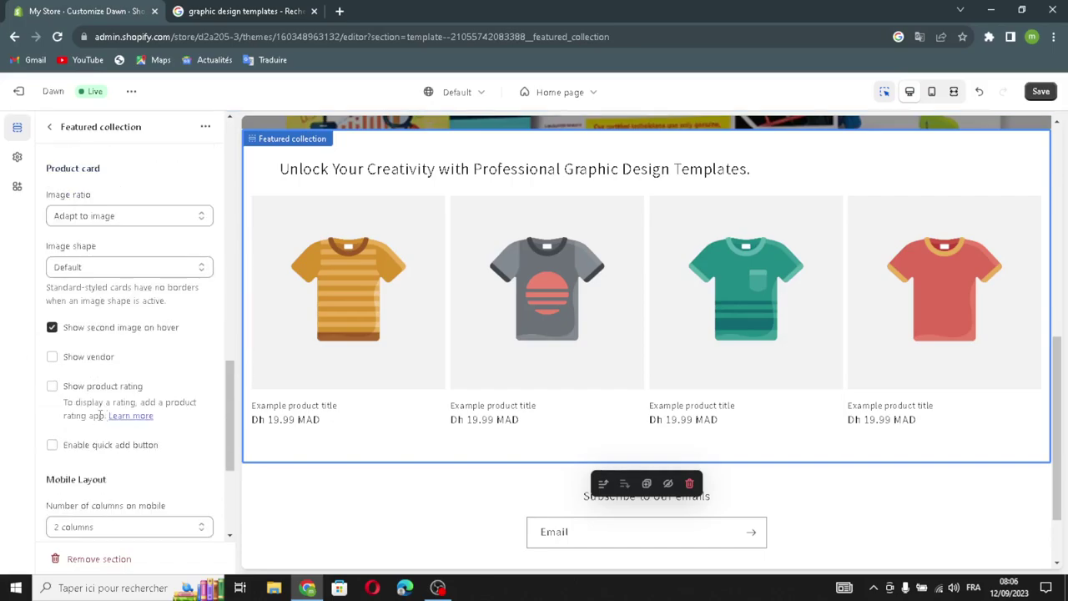
pyautogui.click(51, 356)
pyautogui.click(50, 385)
pyautogui.click(51, 445)
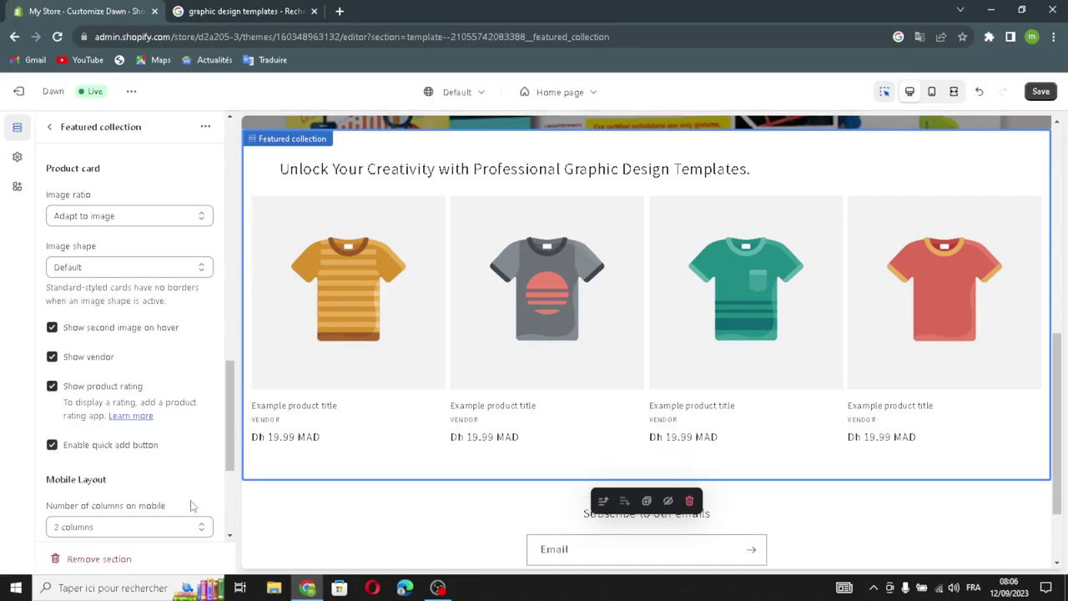
pyautogui.scroll(-3, 194, 506)
pyautogui.click(51, 357)
pyautogui.scroll(-1, 86, 445)
pyautogui.scroll(4, 88, 376)
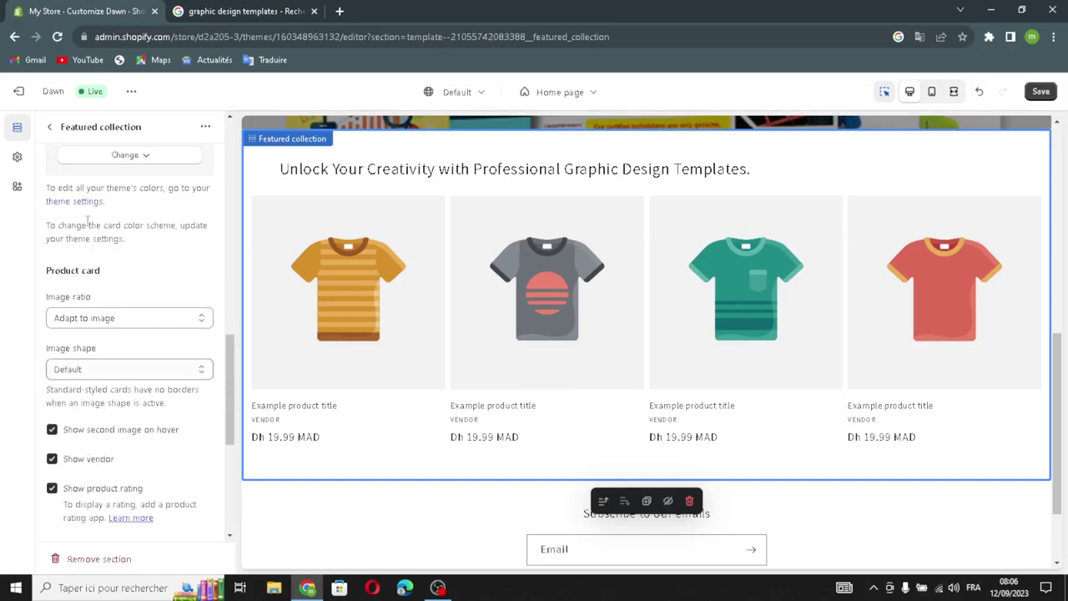
pyautogui.click(50, 126)
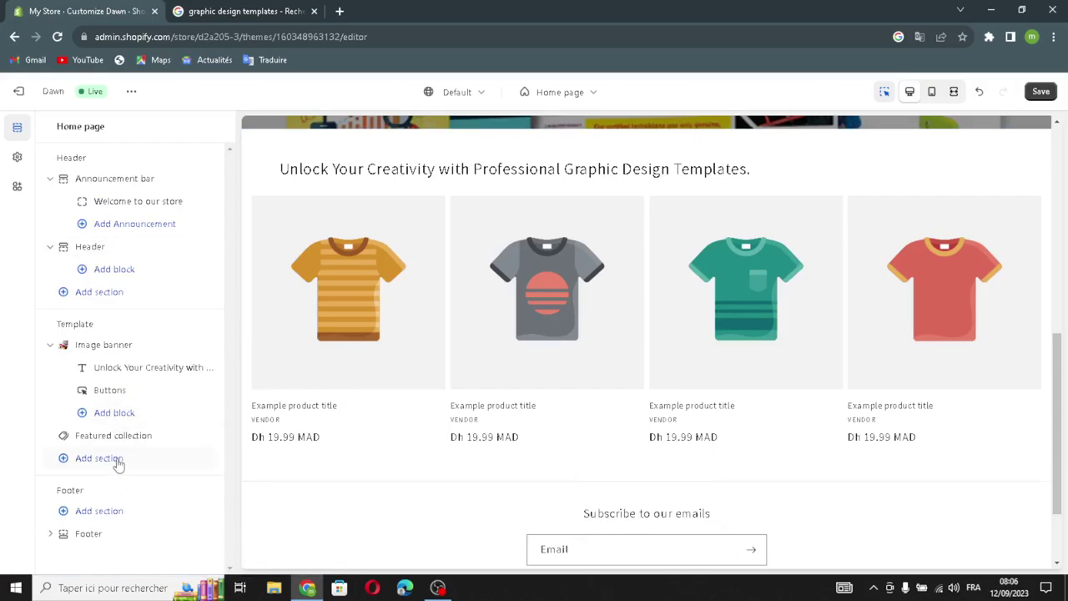
# - Open the Add section picker and dismiss it without choosing any section
pyautogui.click(118, 462)
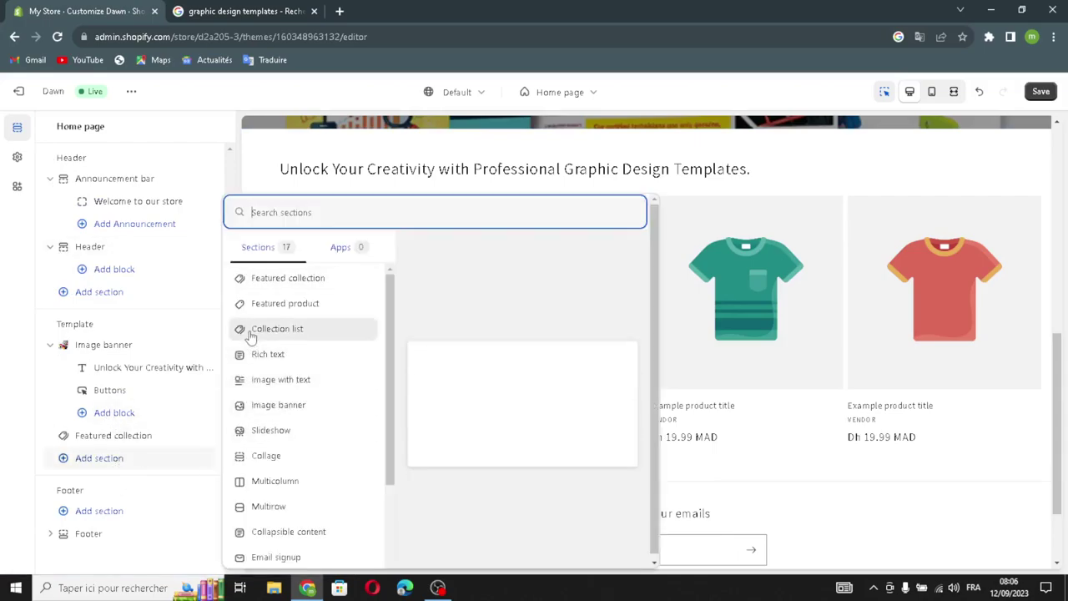
pyautogui.scroll(-2, 281, 399)
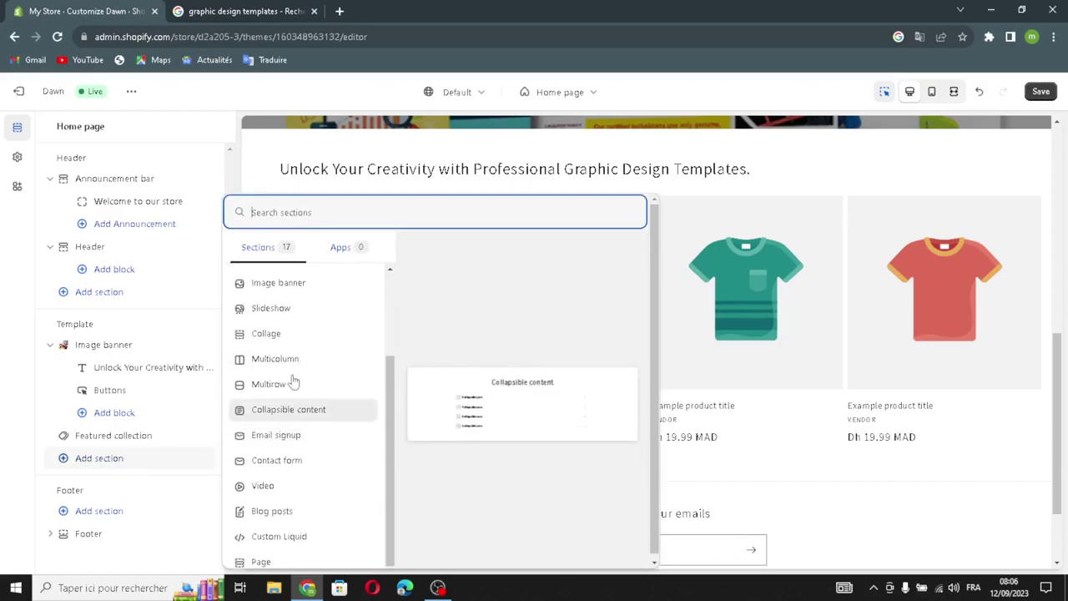
pyautogui.click(4, 429)
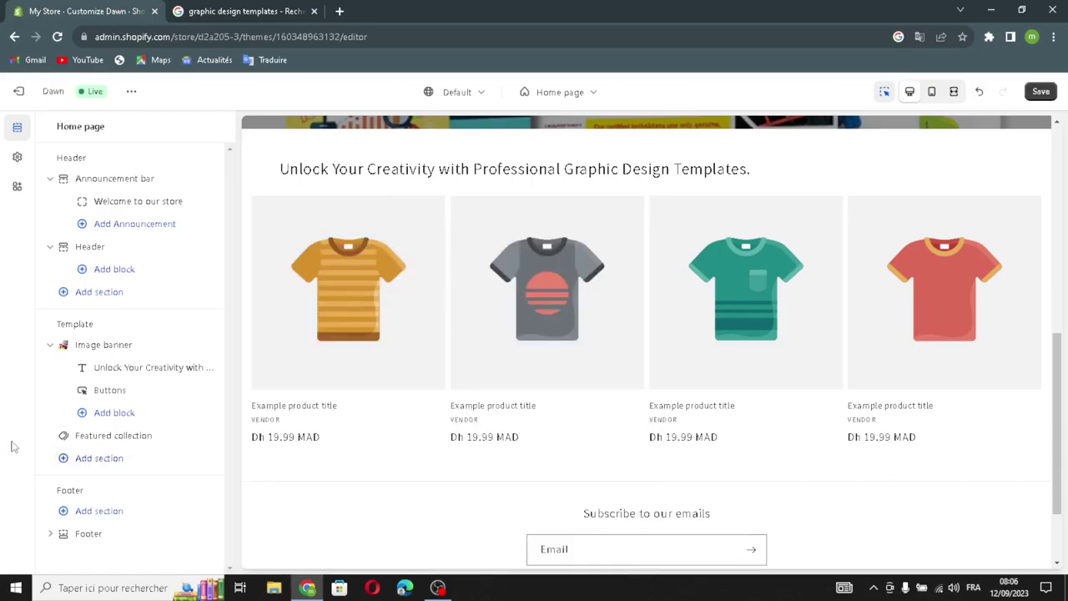
# - Give the footer the dark Scheme 3 colour scheme
pyautogui.click(66, 534)
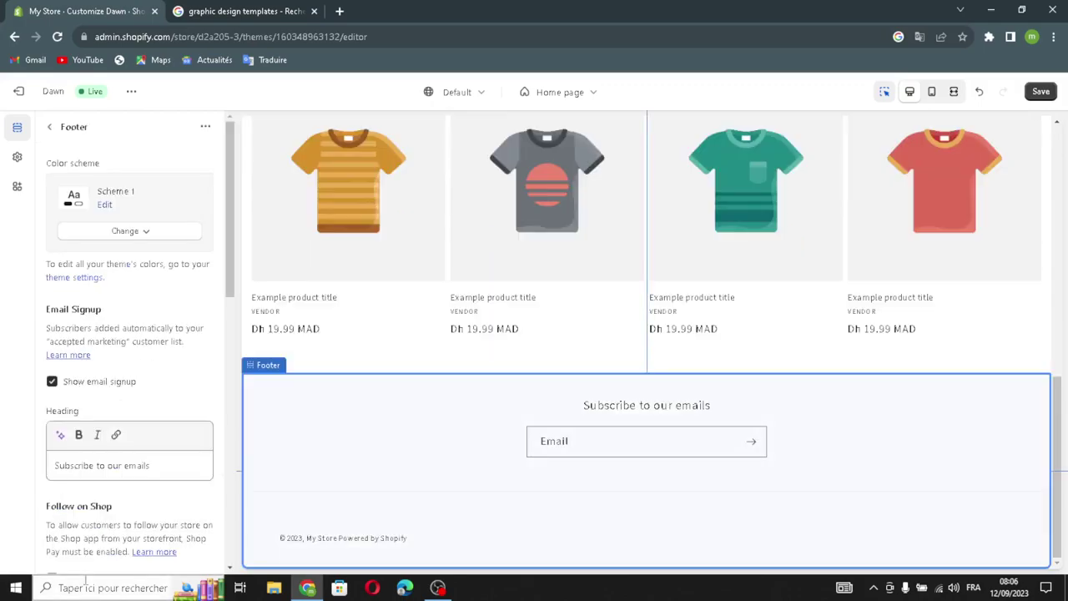
pyautogui.click(94, 234)
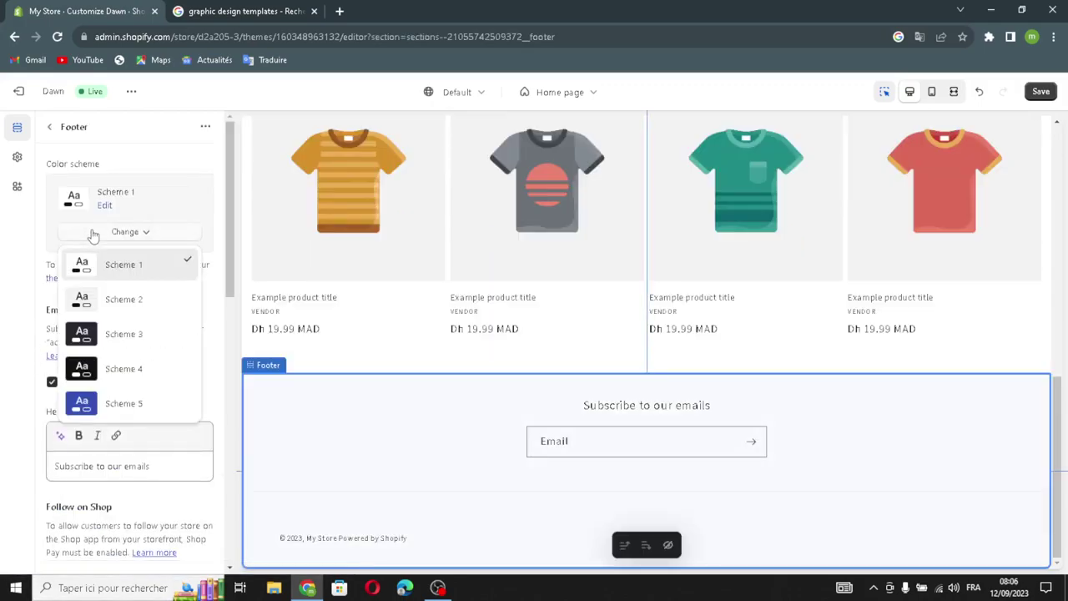
pyautogui.click(91, 333)
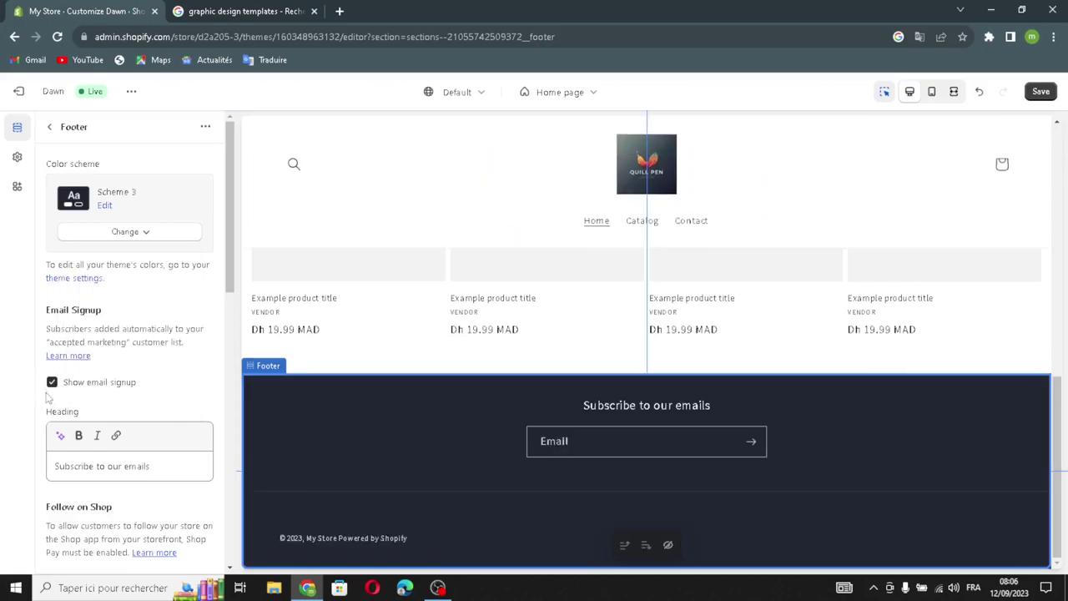
# - Generate an AI footer heading from the pasted topic and apply 'Elevate Your Designs with Professional Graphic Design Templates.'
pyautogui.click(60, 435)
pyautogui.rightClick(249, 463)
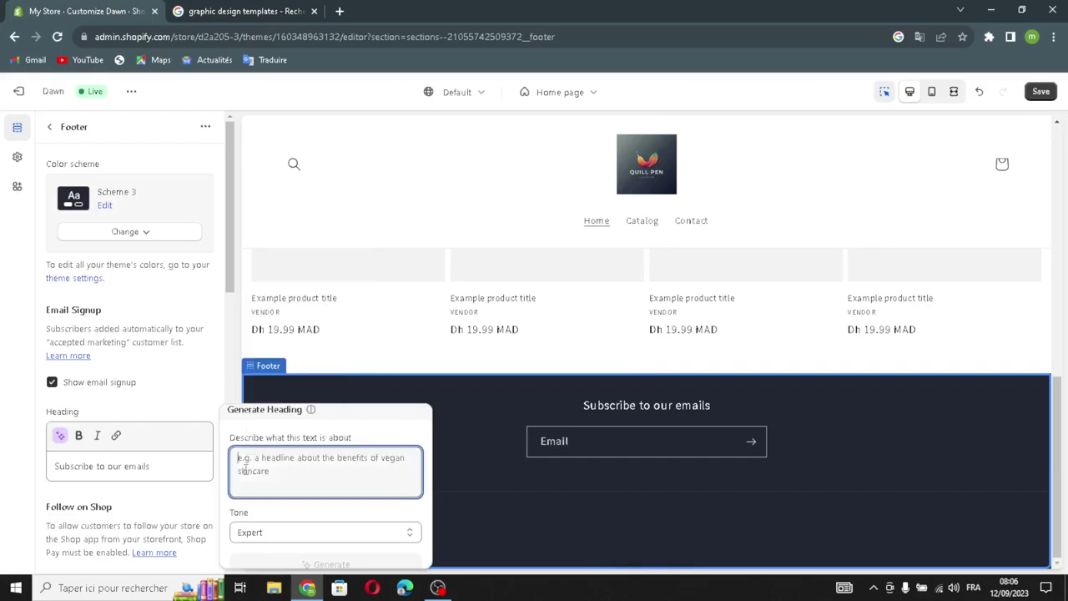
pyautogui.rightClick(246, 474)
pyautogui.click(244, 482)
pyautogui.write('graphic design templates')
pyautogui.click(275, 563)
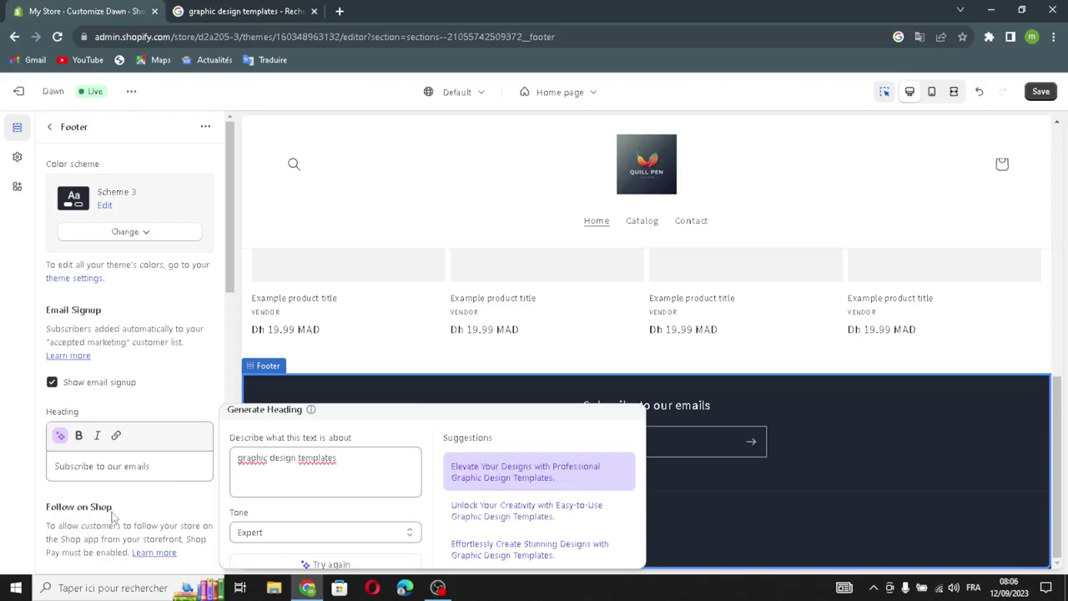
pyautogui.click(565, 471)
pyautogui.scroll(-1, 101, 476)
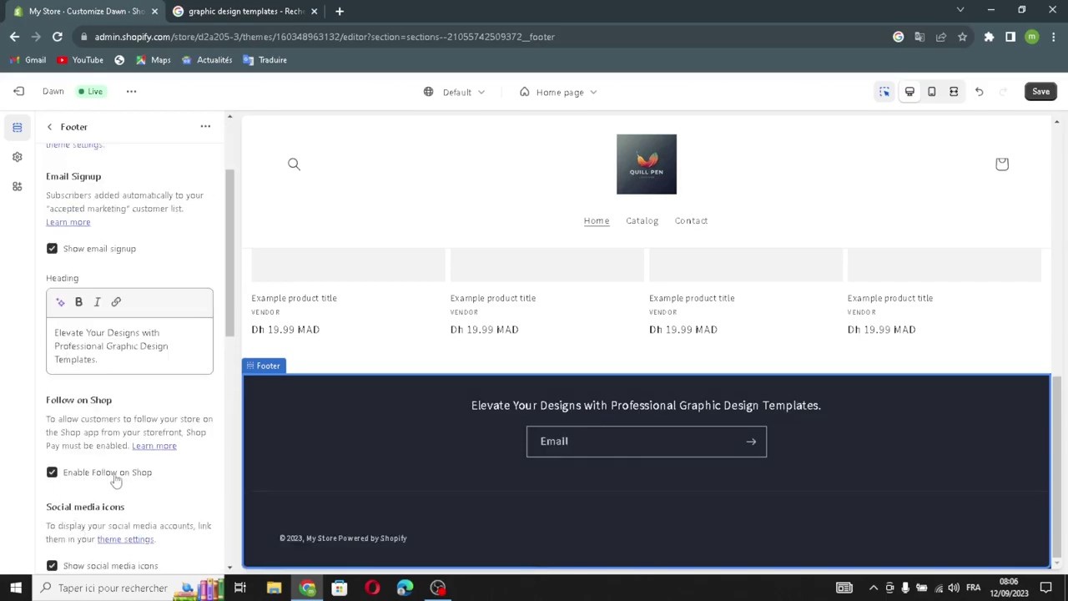
pyautogui.scroll(-2, 98, 498)
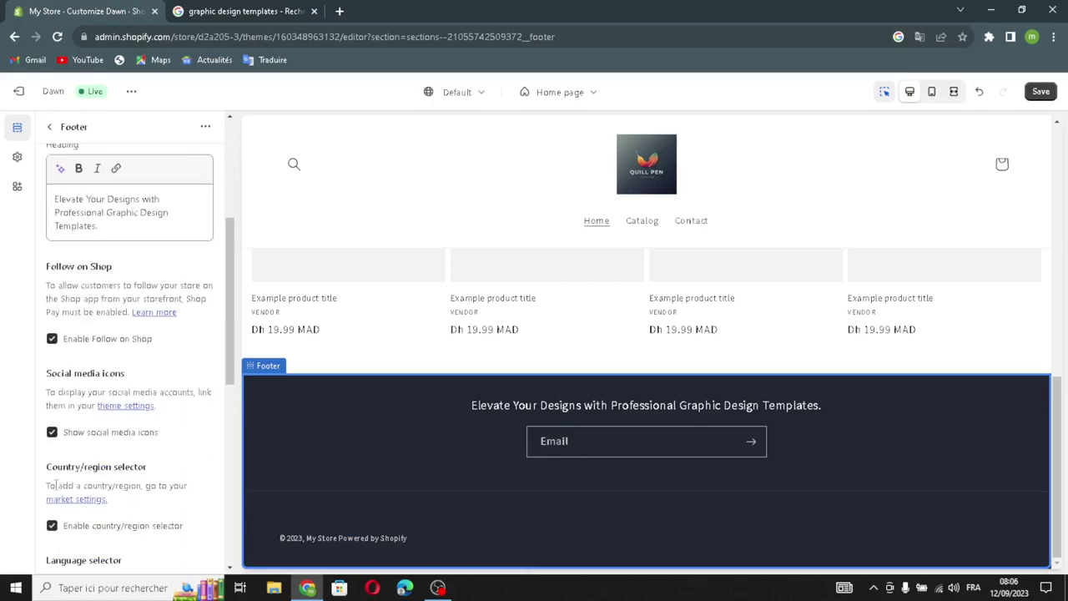
pyautogui.scroll(4, 118, 392)
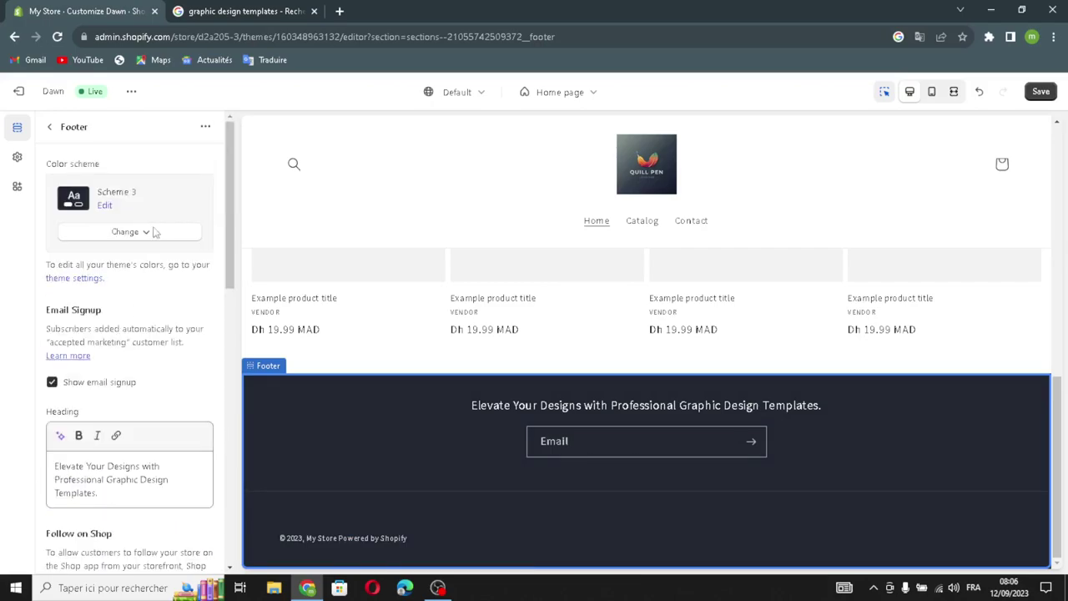
# - Save the homepage theme changes and exit the editor to the Themes list
pyautogui.click(50, 126)
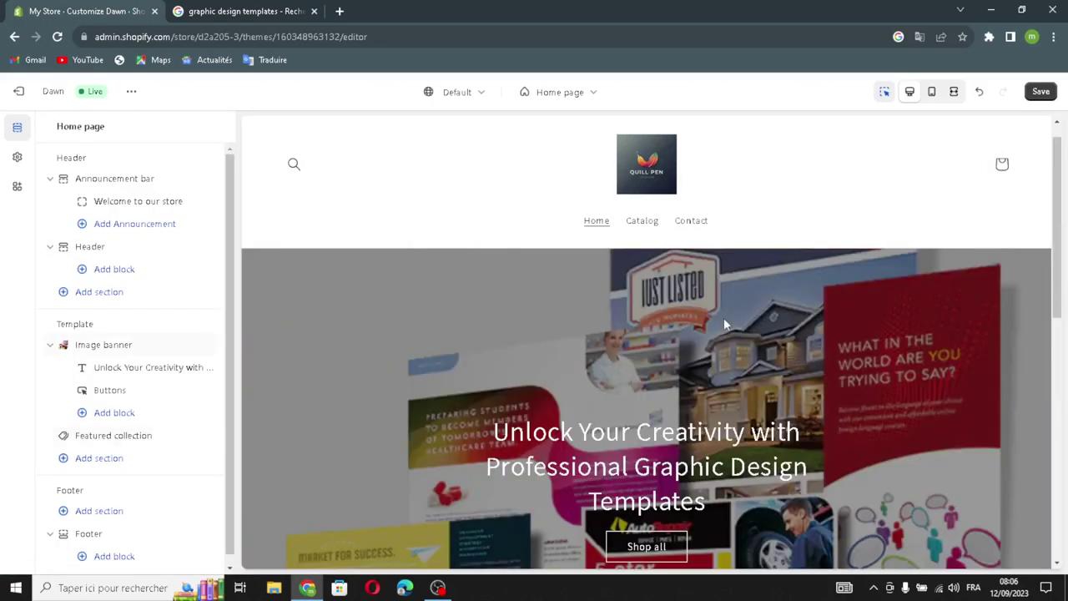
pyautogui.click(1038, 92)
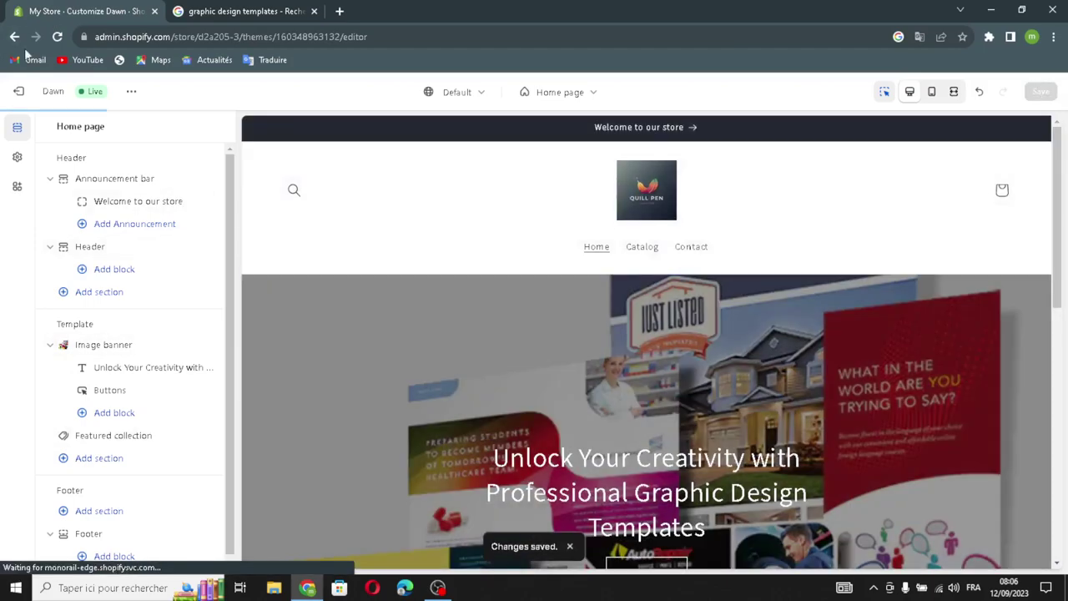
pyautogui.click(19, 91)
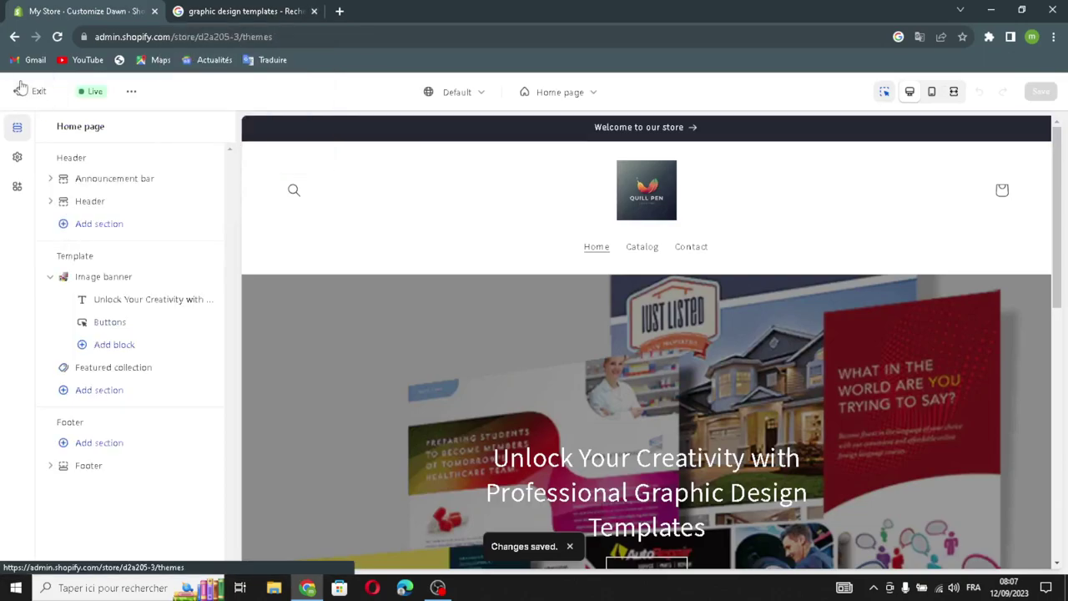
pyautogui.click(20, 89)
pyautogui.press('F1')
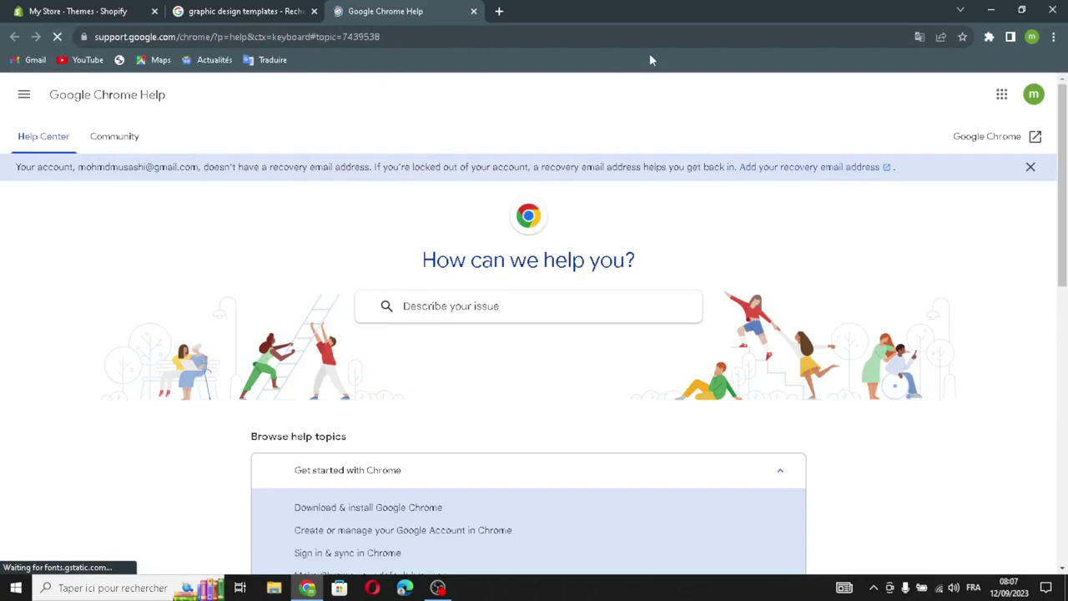
# - Close the Chrome Help tab, return to the admin home and collapse the trial offer popup
pyautogui.click(473, 11)
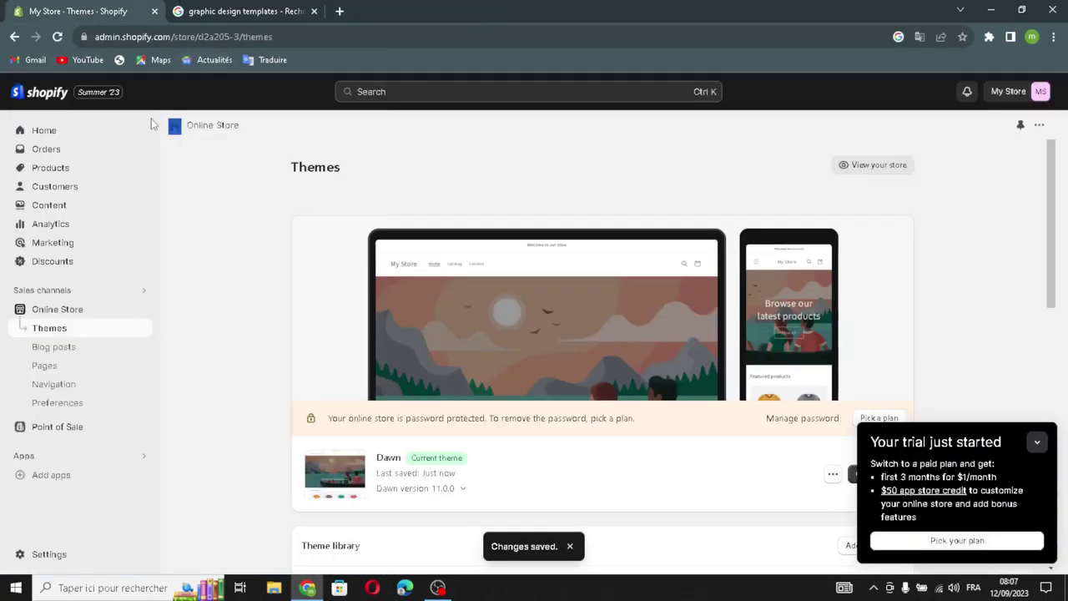
pyautogui.click(72, 134)
pyautogui.hotkey('ctrl', 'f')
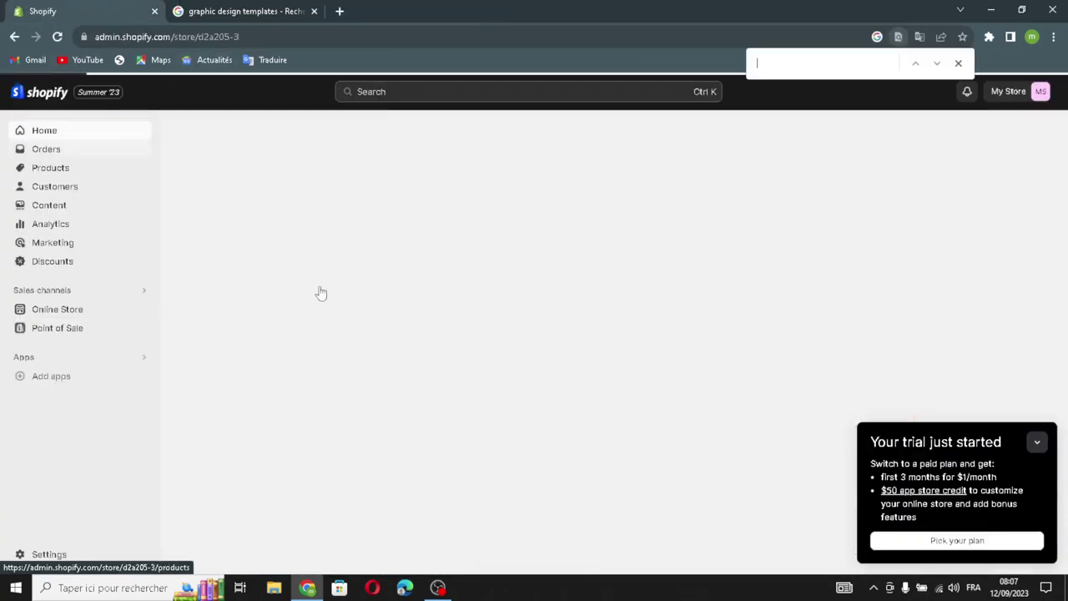
pyautogui.click(1037, 443)
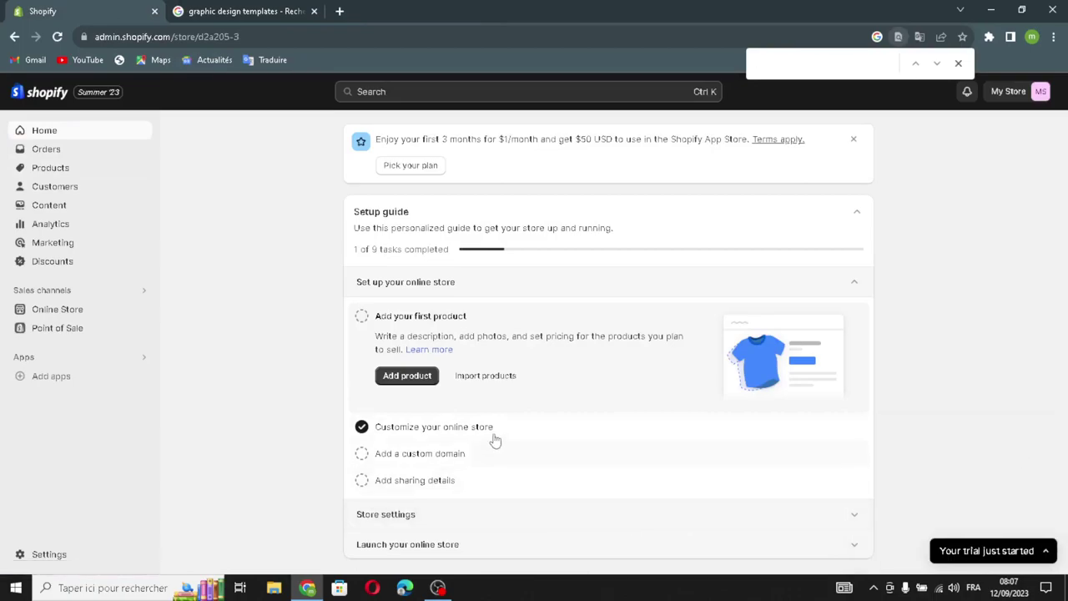
# - Mark Add your first product, Add a custom domain and Add sharing details as done, reaching 4 of 9
pyautogui.click(361, 315)
pyautogui.click(361, 453)
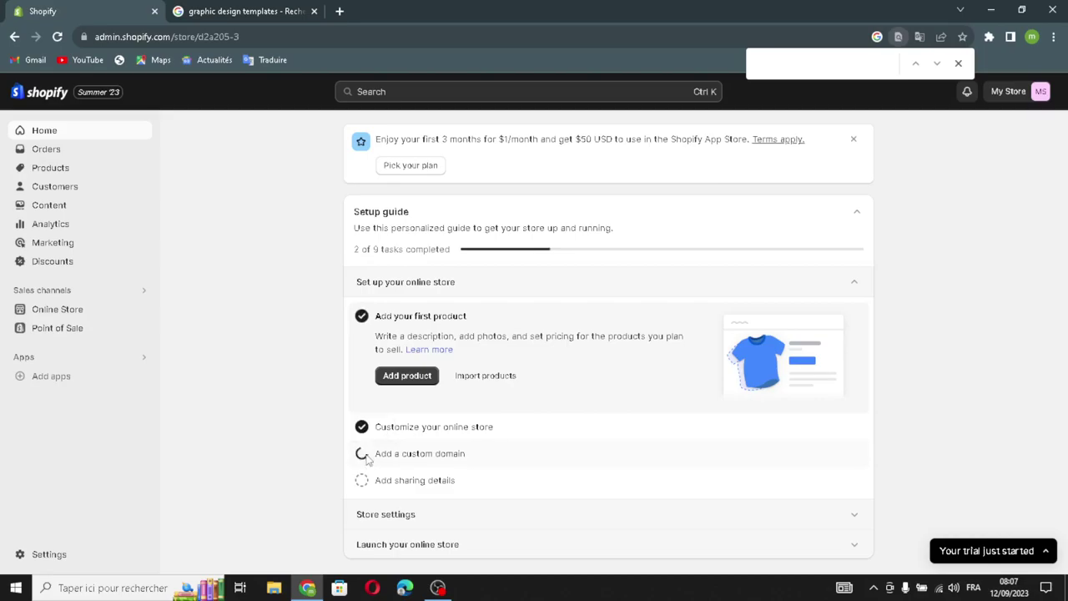
pyautogui.click(361, 481)
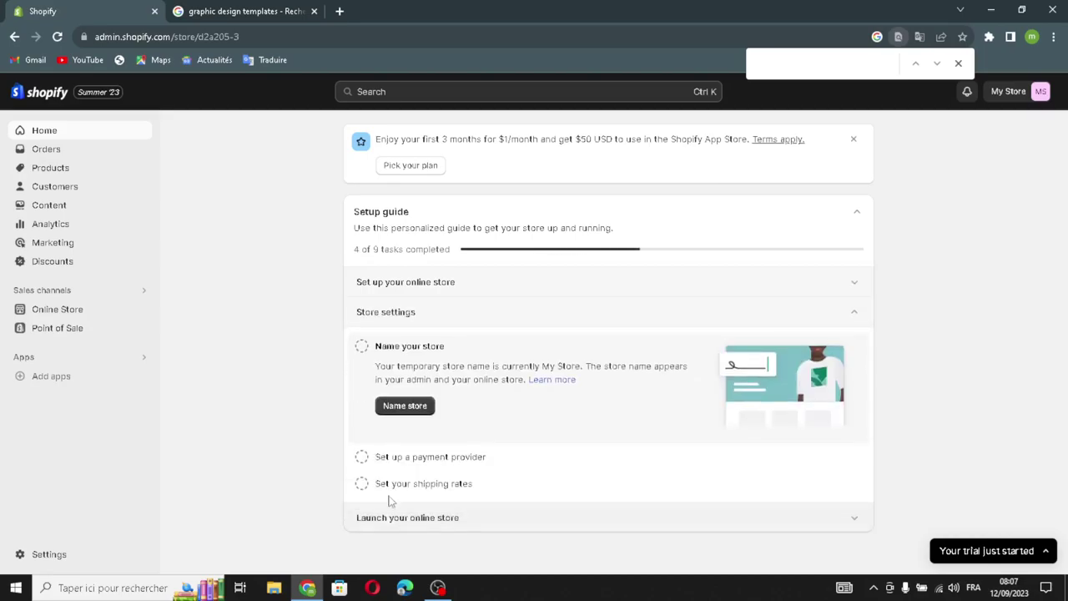
pyautogui.click(399, 405)
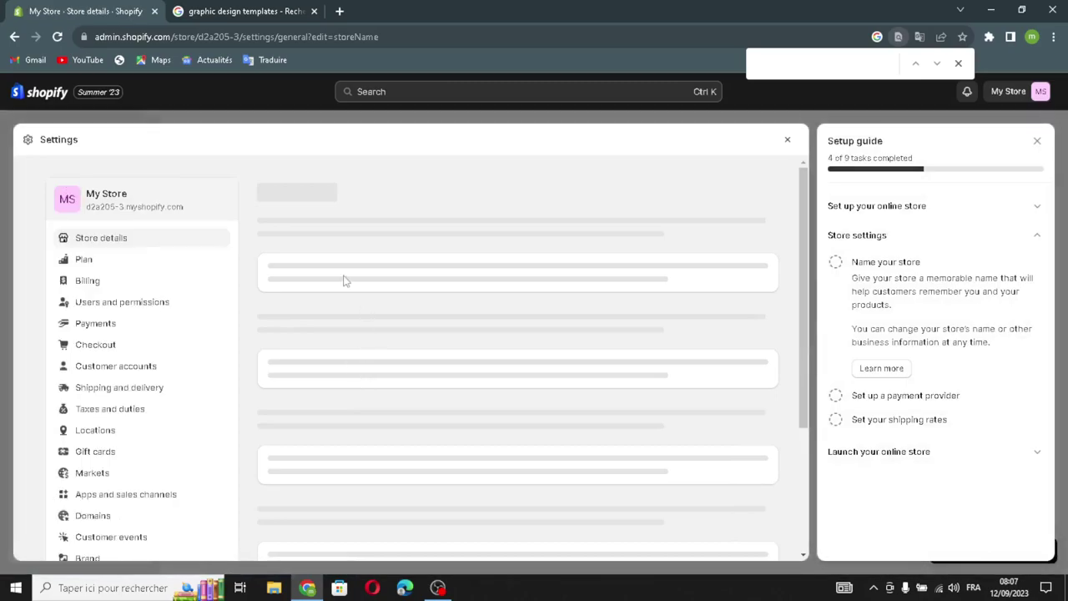
pyautogui.click(337, 296)
pyautogui.moveTo(337, 294); pyautogui.dragTo(258, 307)
pyautogui.click(528, 300)
pyautogui.click(486, 354)
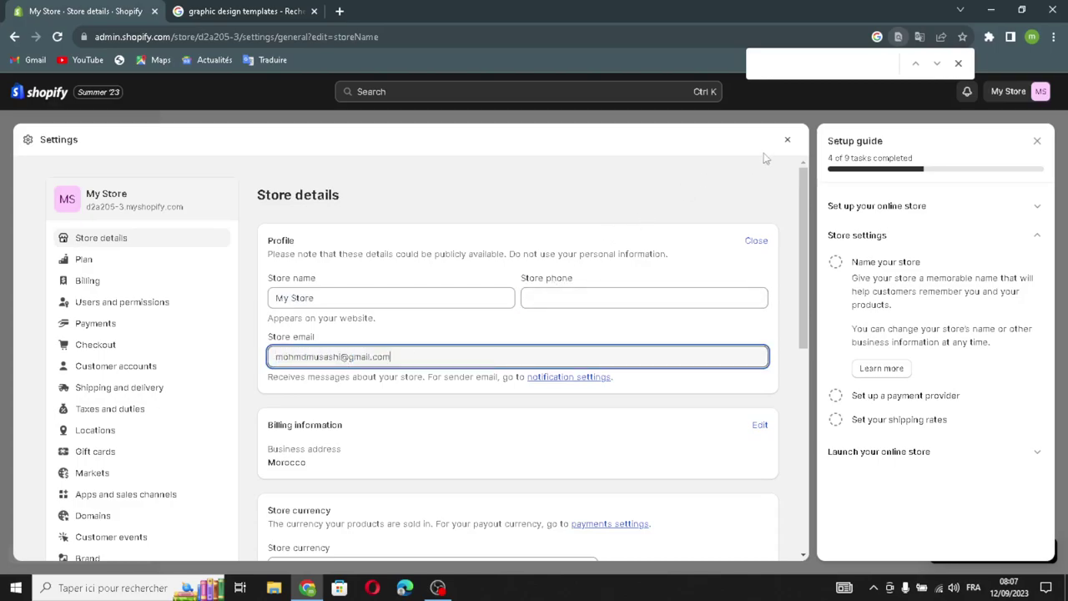
pyautogui.click(787, 139)
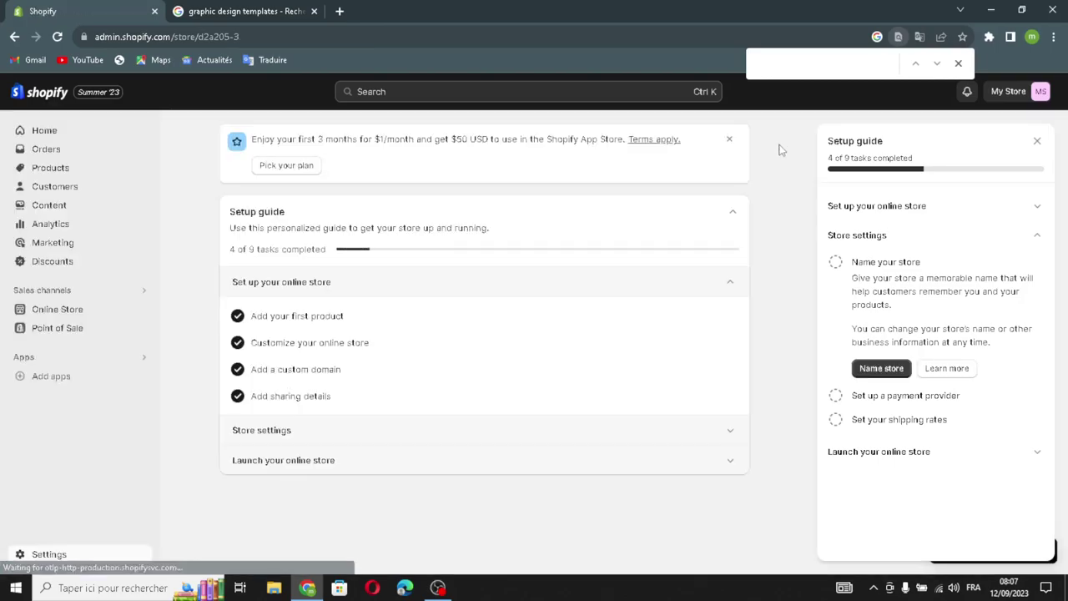
# - Check off Pick a plan and Remove your store password under Launch your online store, closing the find bar
pyautogui.click(385, 458)
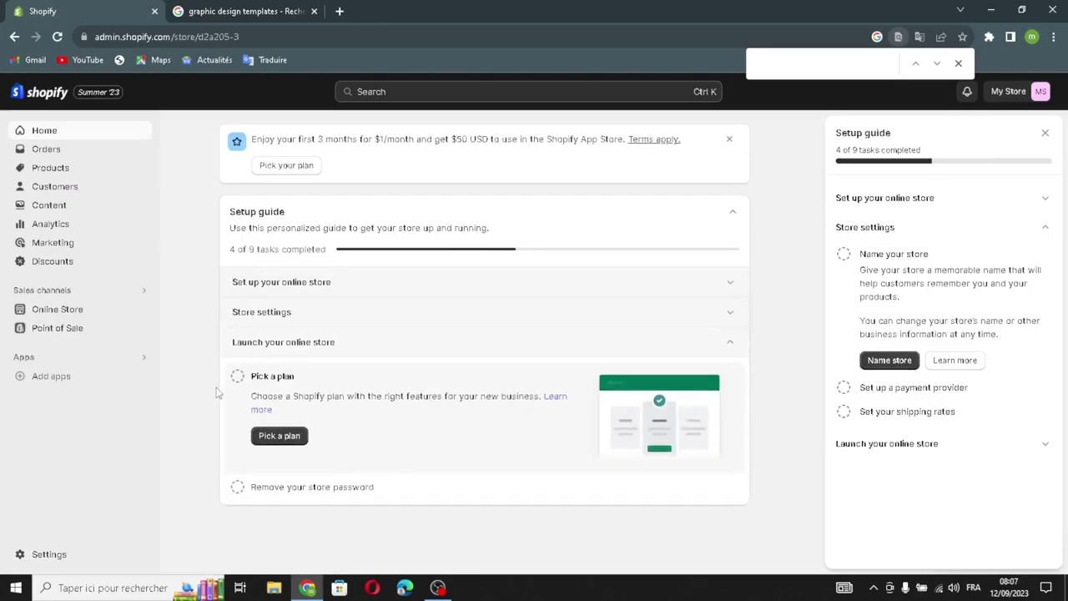
pyautogui.click(238, 377)
pyautogui.click(238, 487)
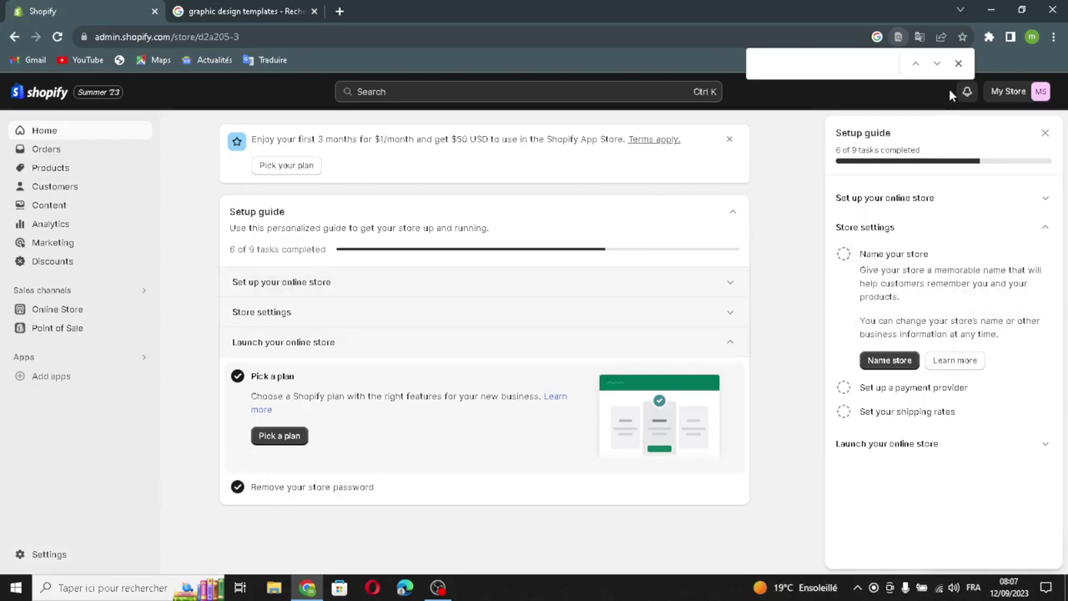
pyautogui.click(958, 63)
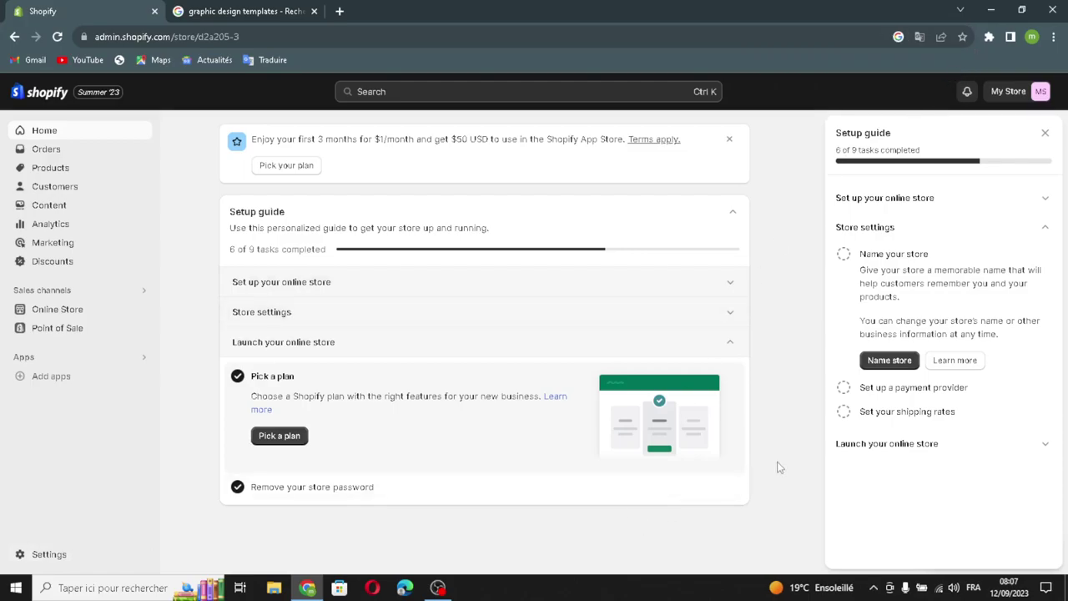